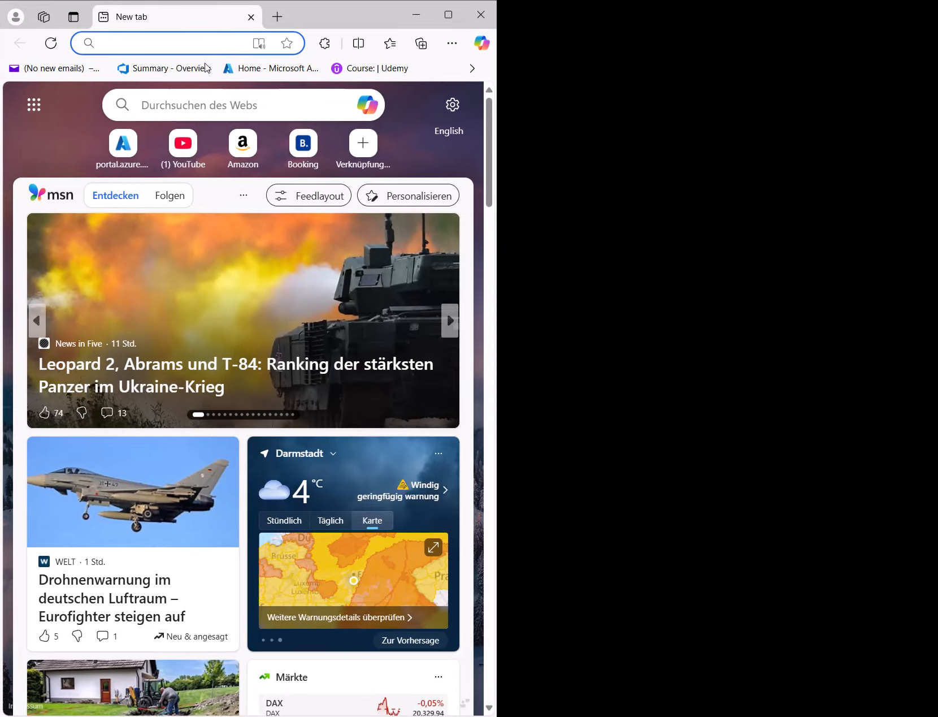
Open the Azure portal home page from the saved bookmark and reposition and widen the browser window over the presentation
key("super+Up")
left_click(245, 64)
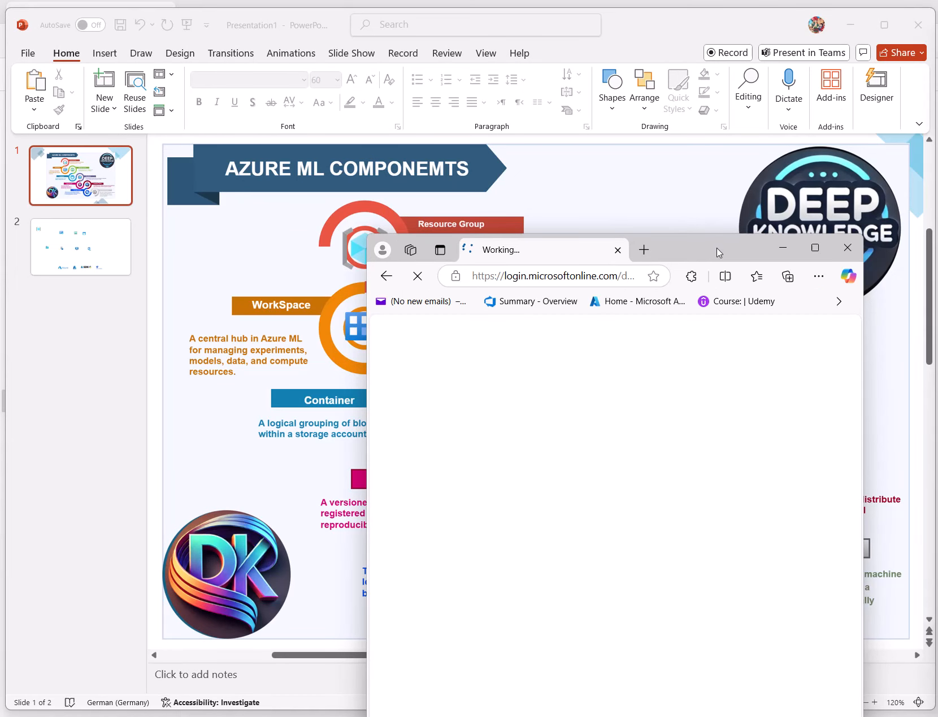
left_click_drag(717, 248, 527, 73)
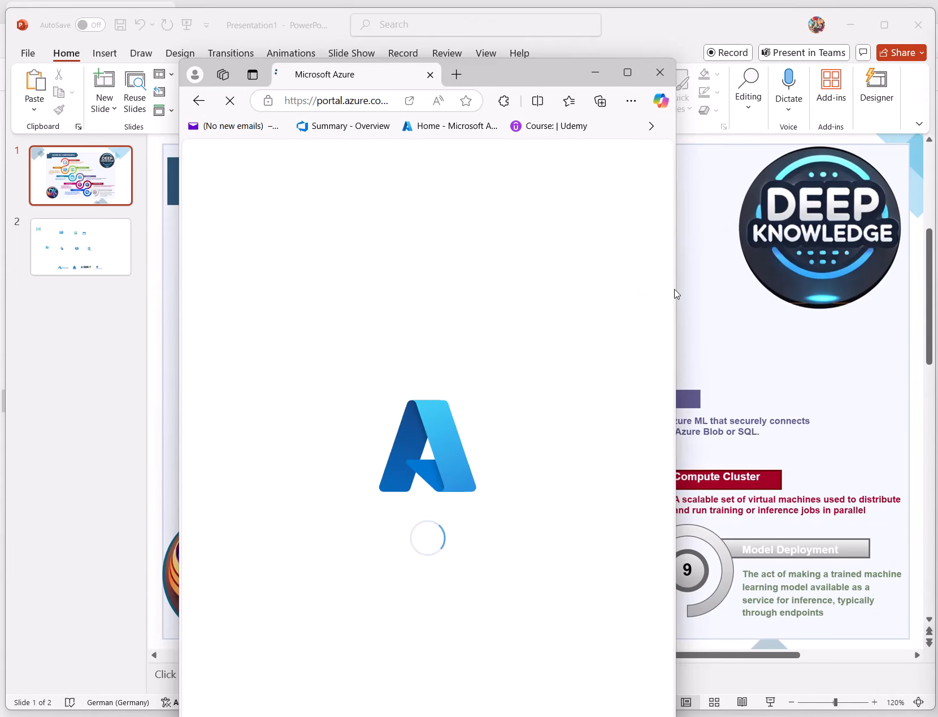
left_click_drag(676, 295, 863, 321)
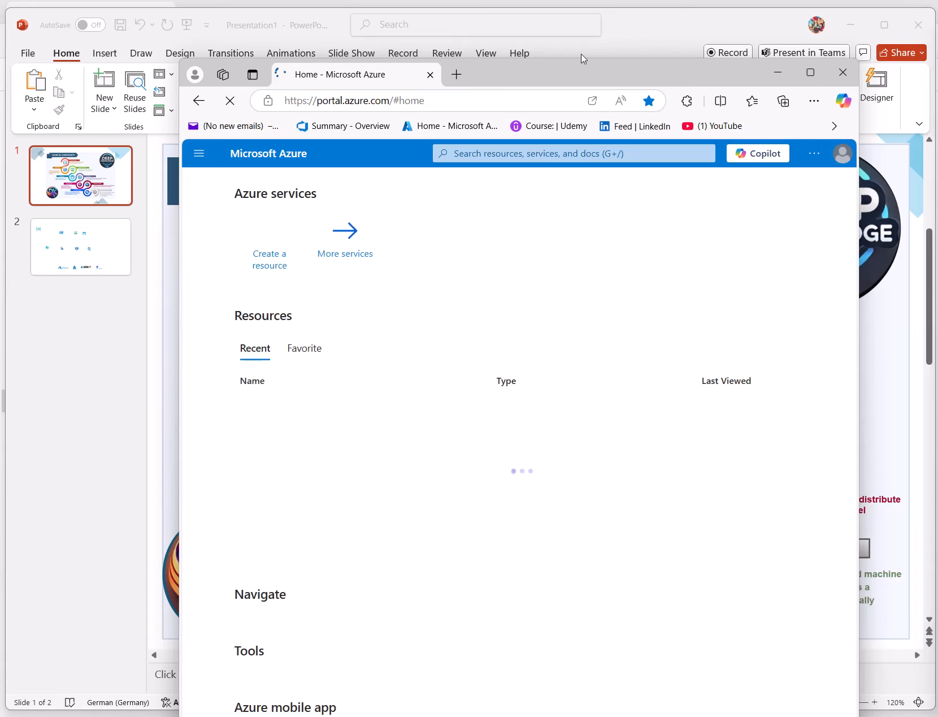
left_click_drag(585, 75, 413, 20)
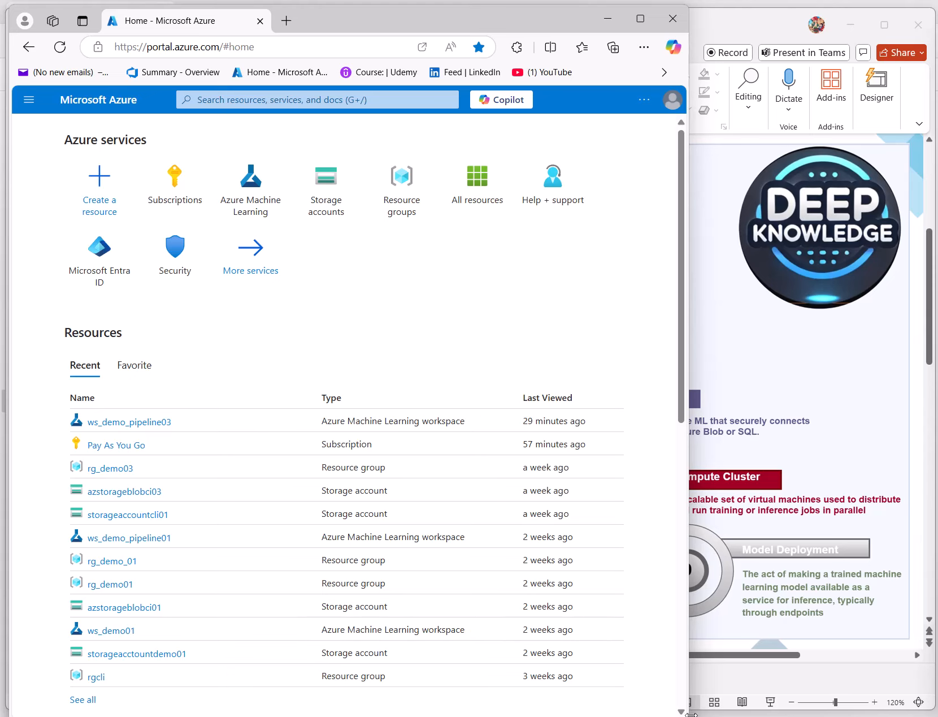
left_click_drag(691, 714, 873, 713)
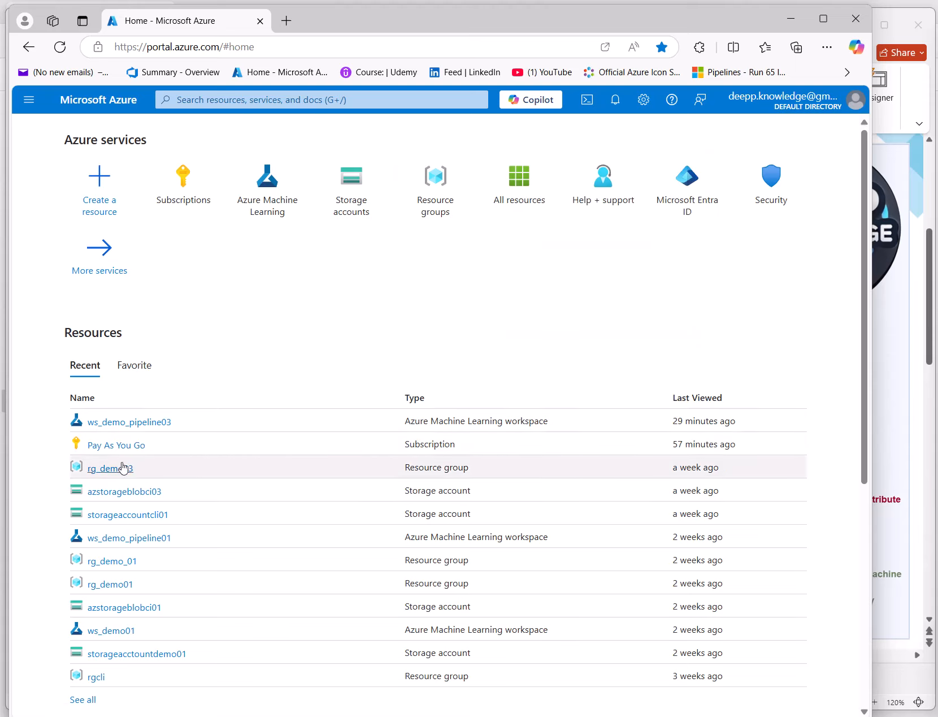
Review the recent resources on the Azure home page, view the full recent list, and return home
scroll(128, 625, "down", 1)
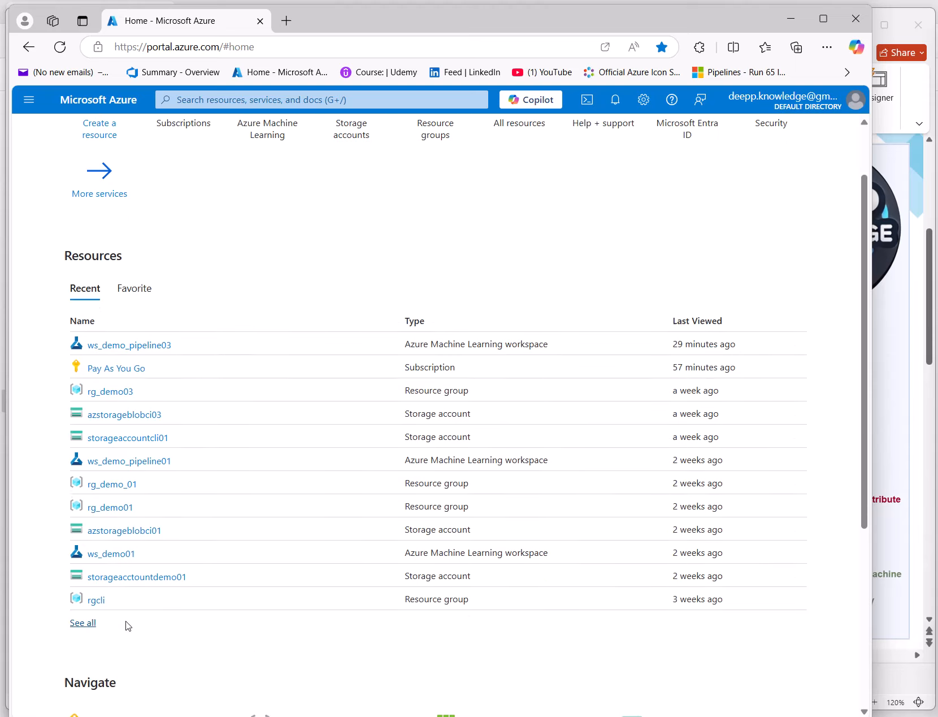
scroll(128, 625, "down", 1)
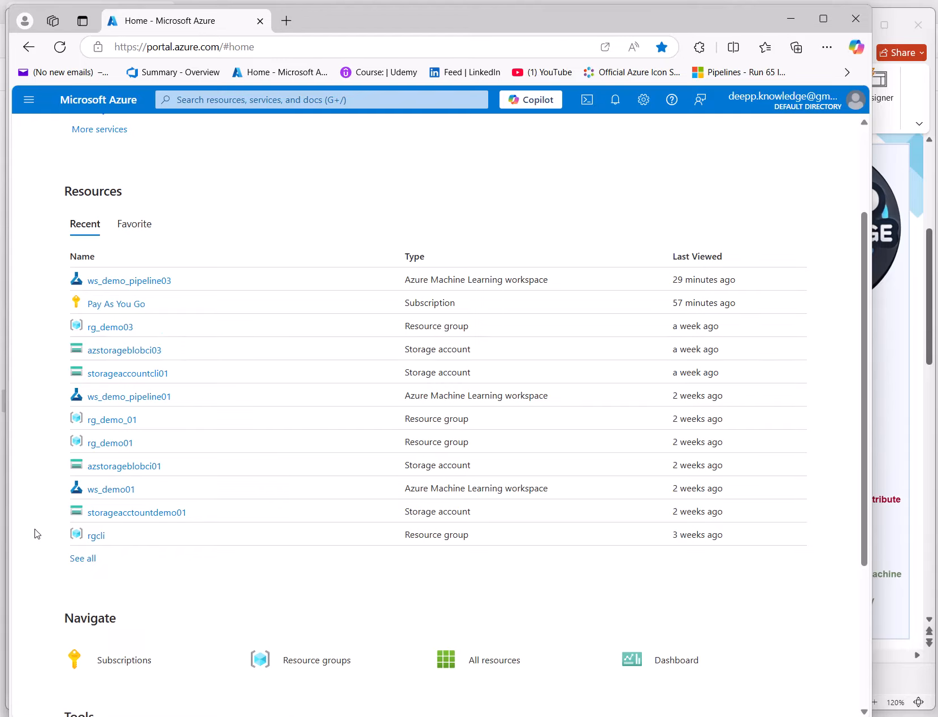
scroll(34, 534, "up", 2)
scroll(69, 622, "down", 2)
left_click(76, 563)
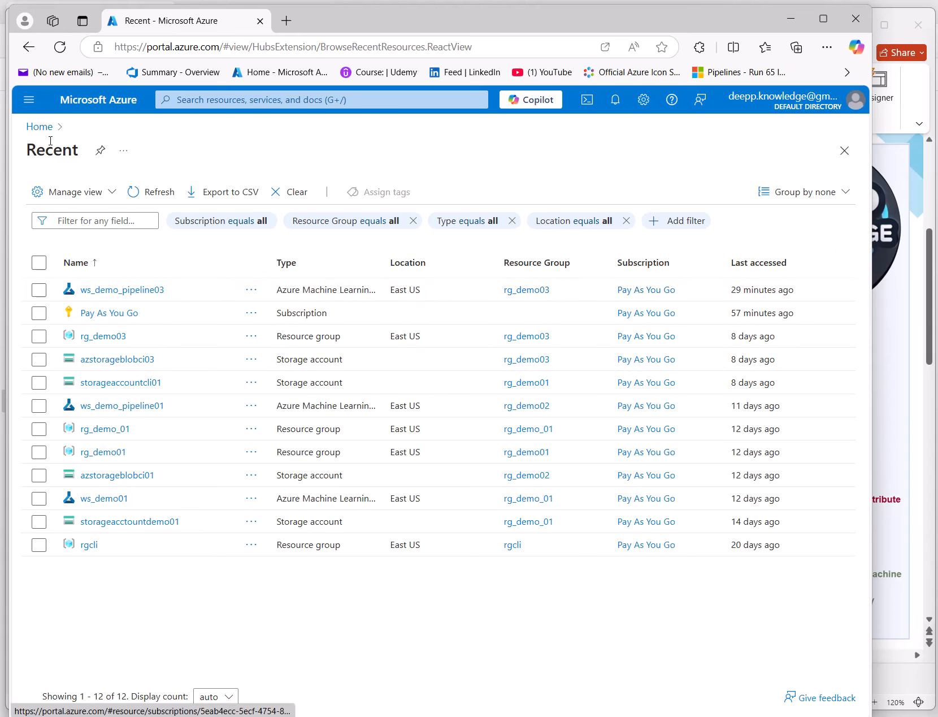
left_click(29, 47)
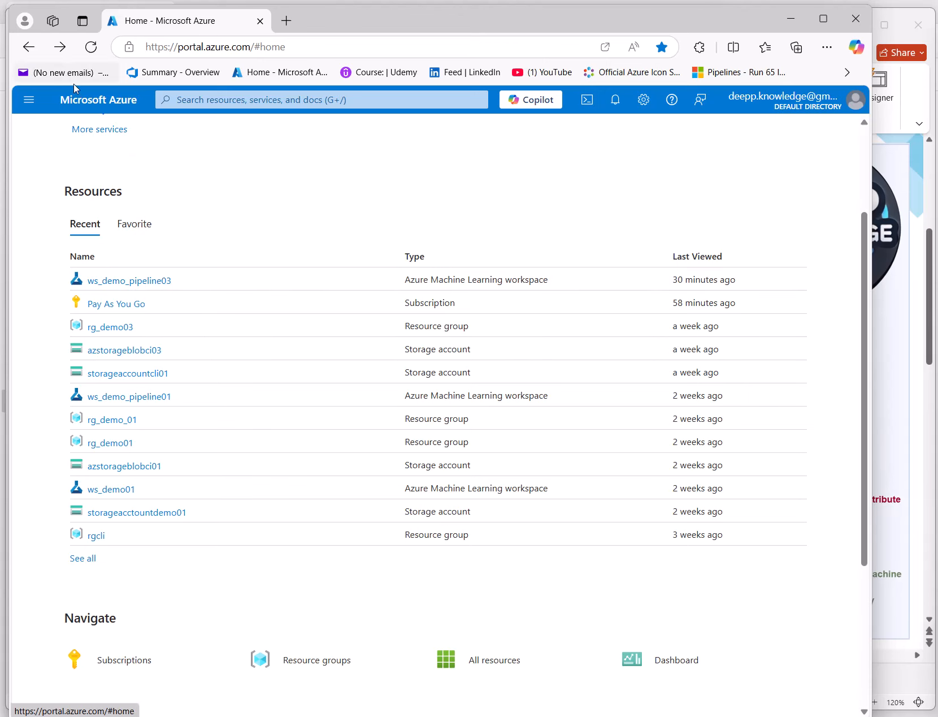
scroll(325, 341, "up", 3)
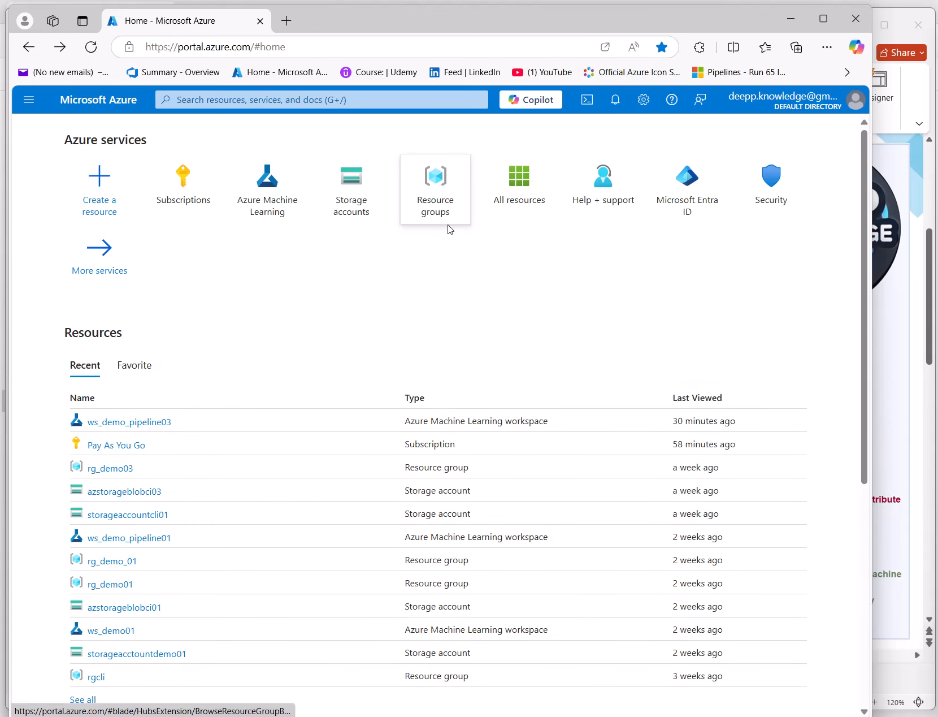
Look over the list of storage accounts and go back to the Azure home page
left_click(351, 211)
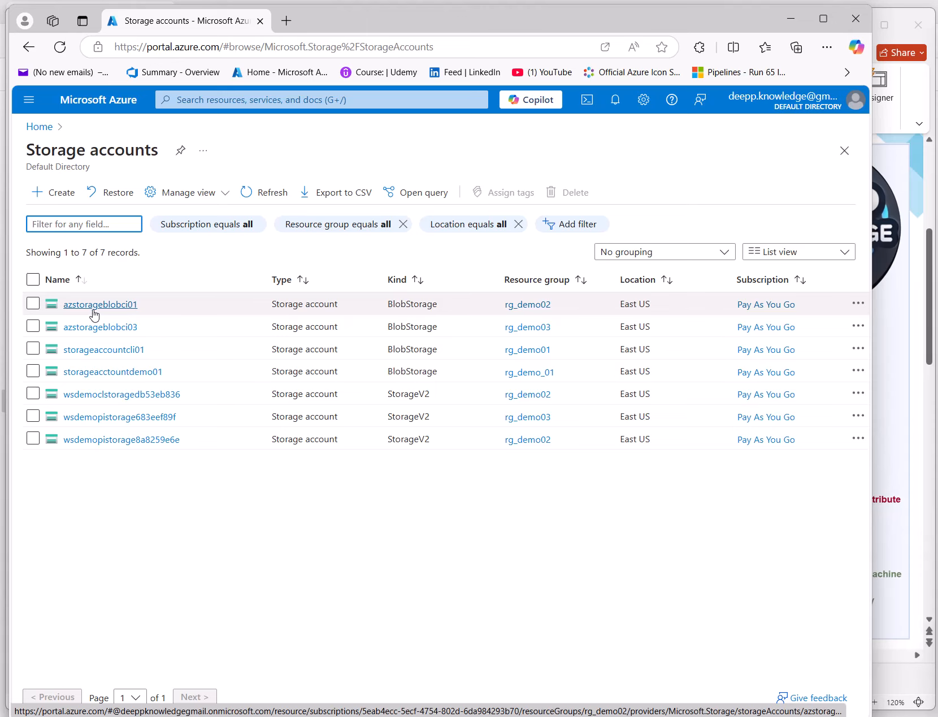
left_click(201, 478)
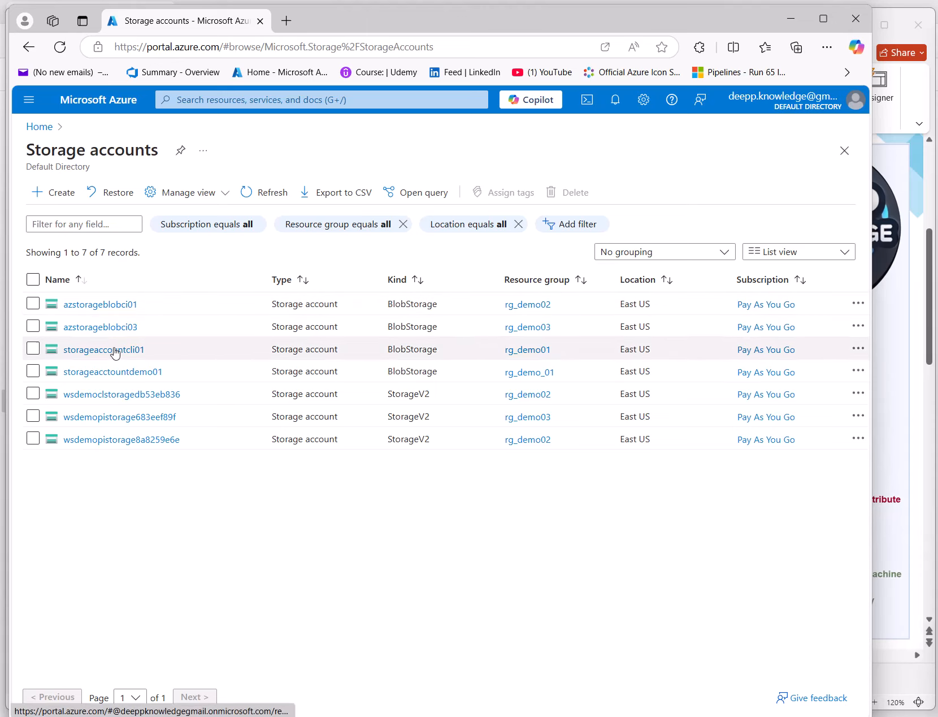
left_click(29, 50)
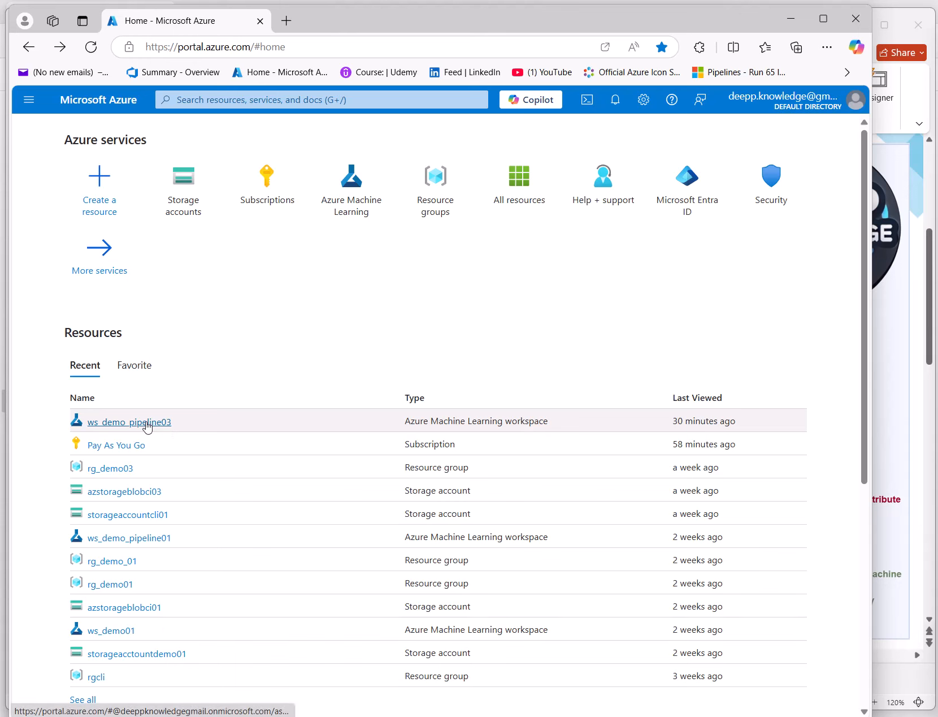
Open the ws_demo_pipeline03 workspace in Machine Learning Studio and display its data assets
left_click(140, 422)
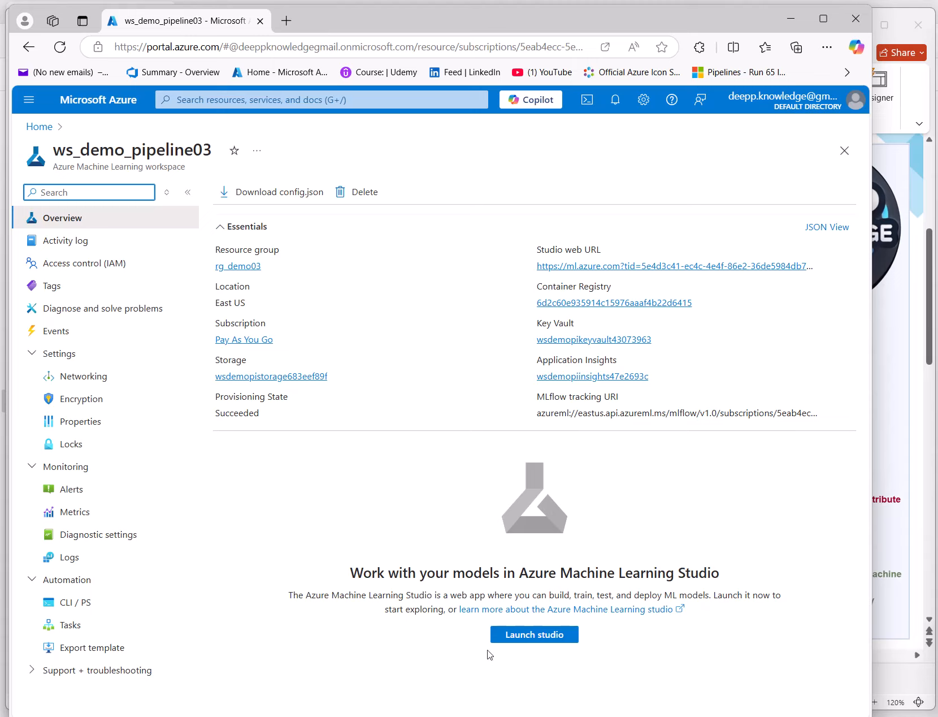
left_click(535, 636)
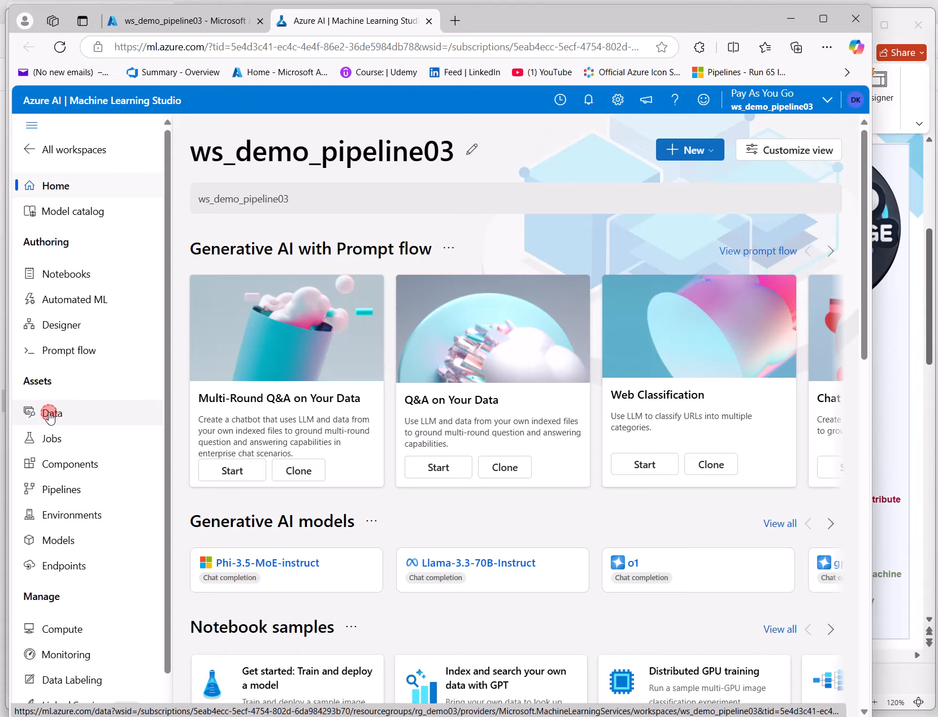
left_click(50, 415)
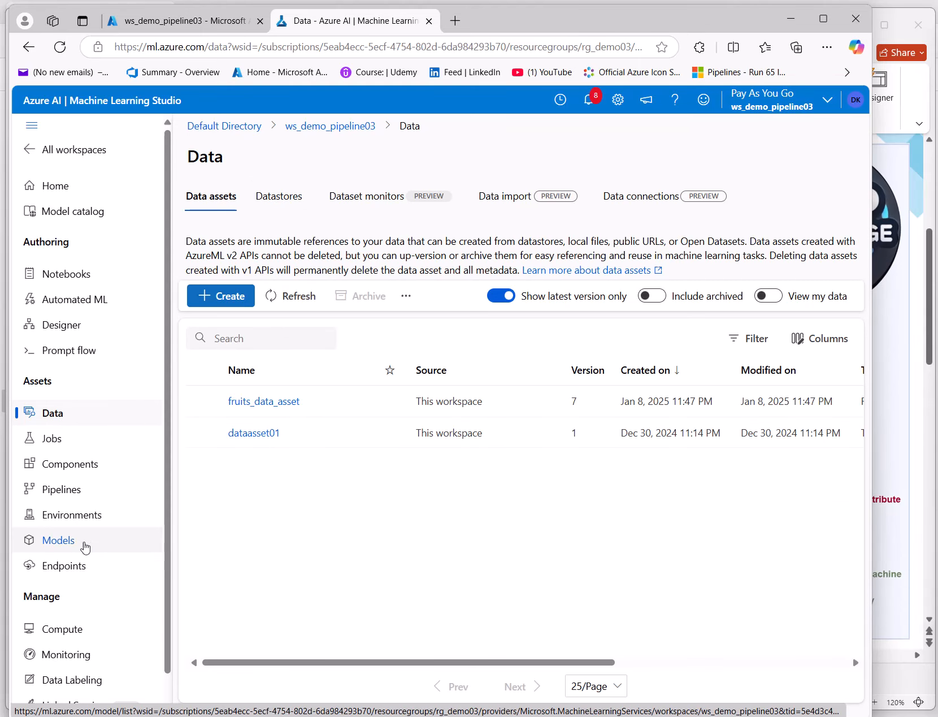
Review the workspace's curated and custom environments and its real-time endpoints page
left_click(70, 517)
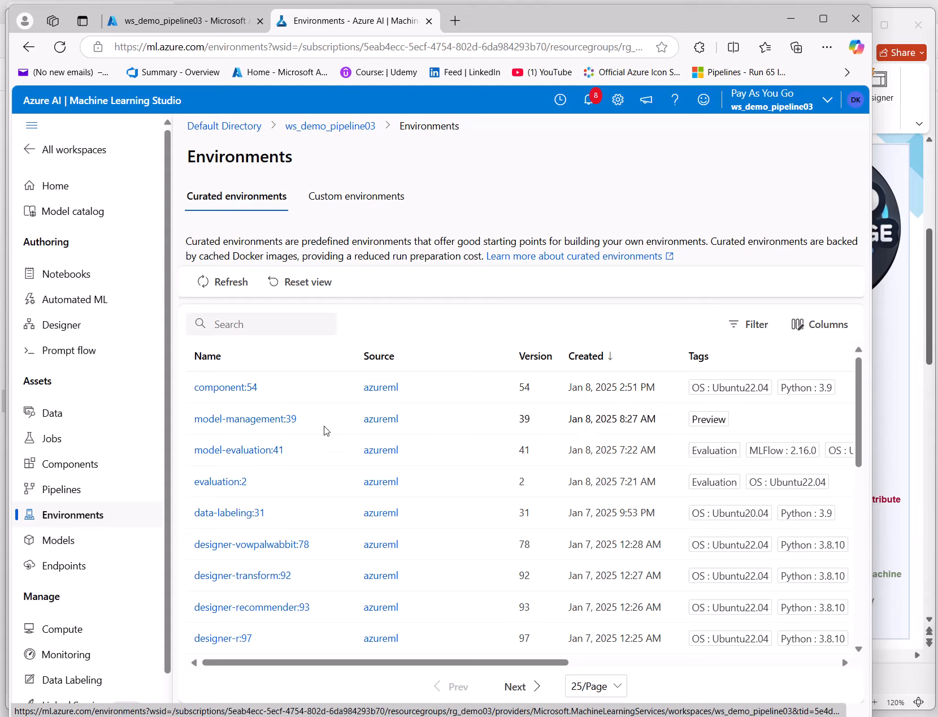
scroll(358, 413, "down", 5)
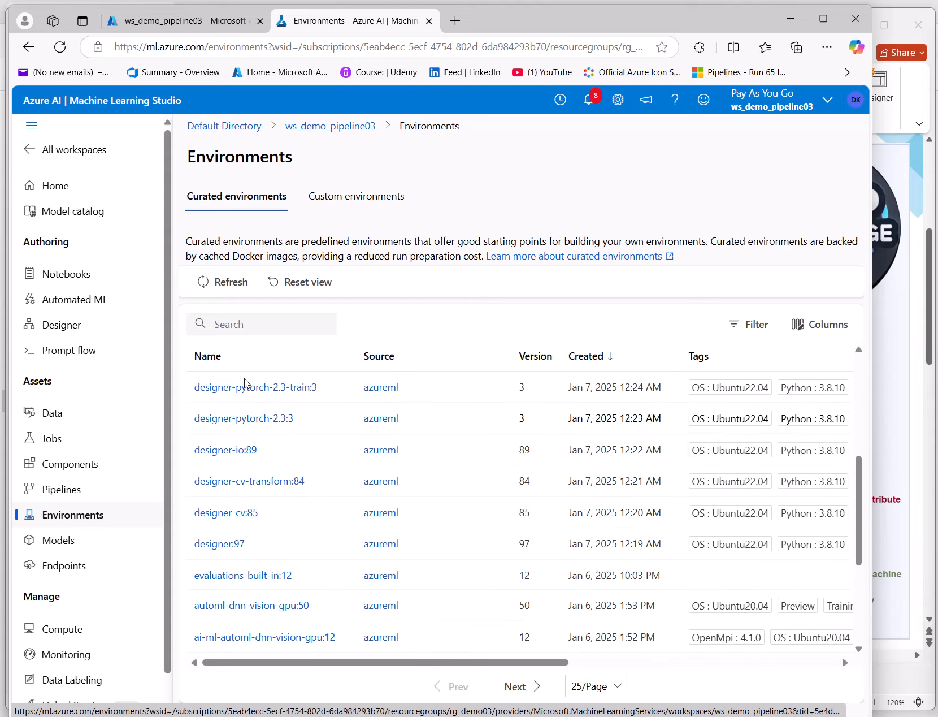
left_click(348, 203)
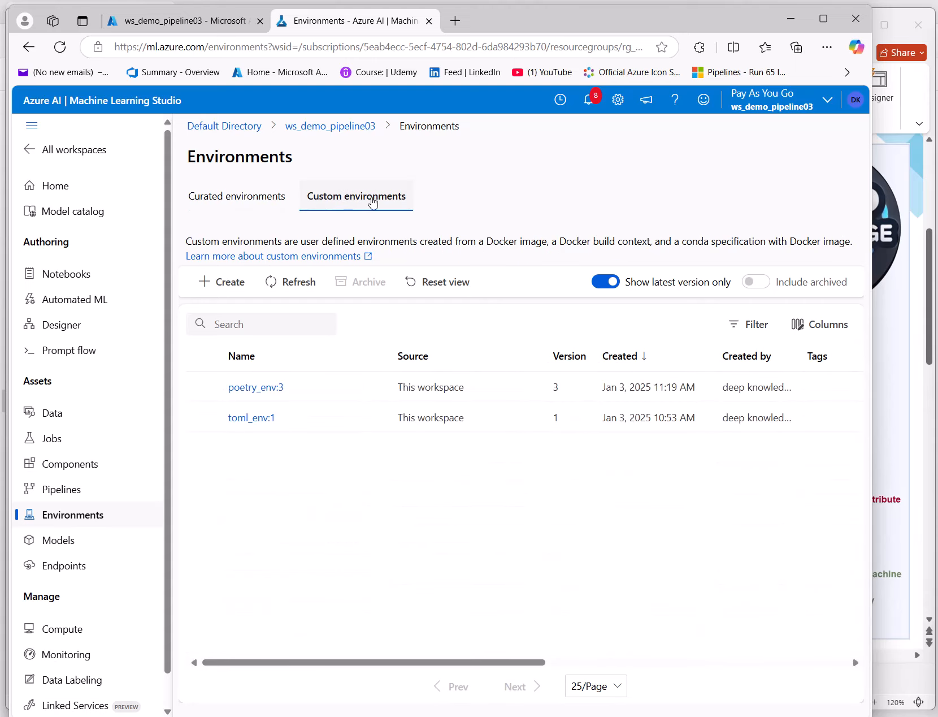
left_click(221, 199)
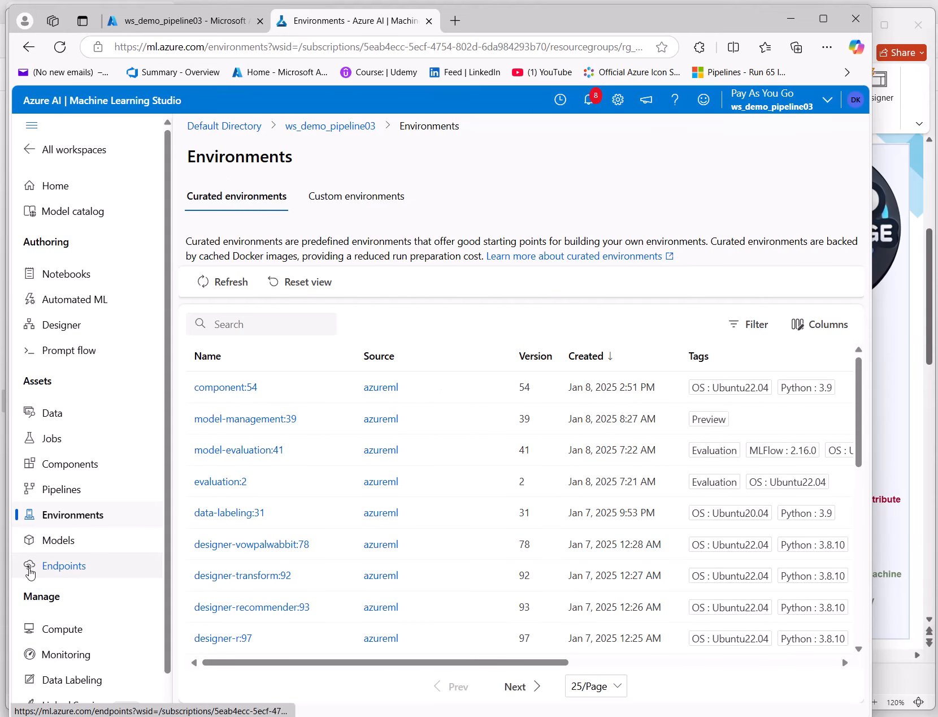
left_click(67, 569)
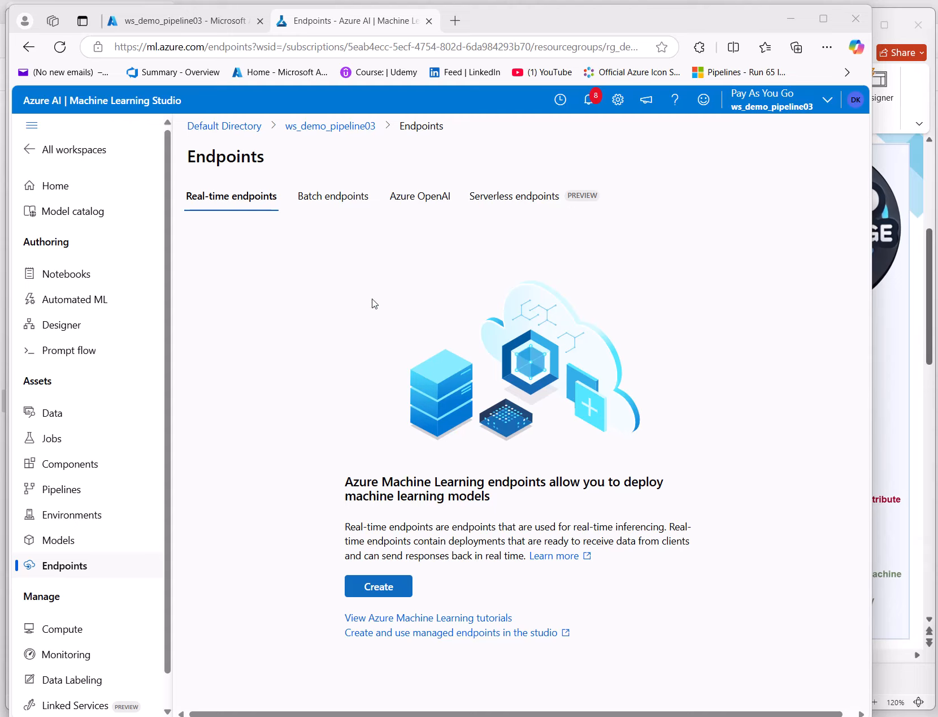
Show the workspace's datastores and examine the fields of the datastore creation form, closing it without creating anything
left_click(67, 414)
left_click(274, 197)
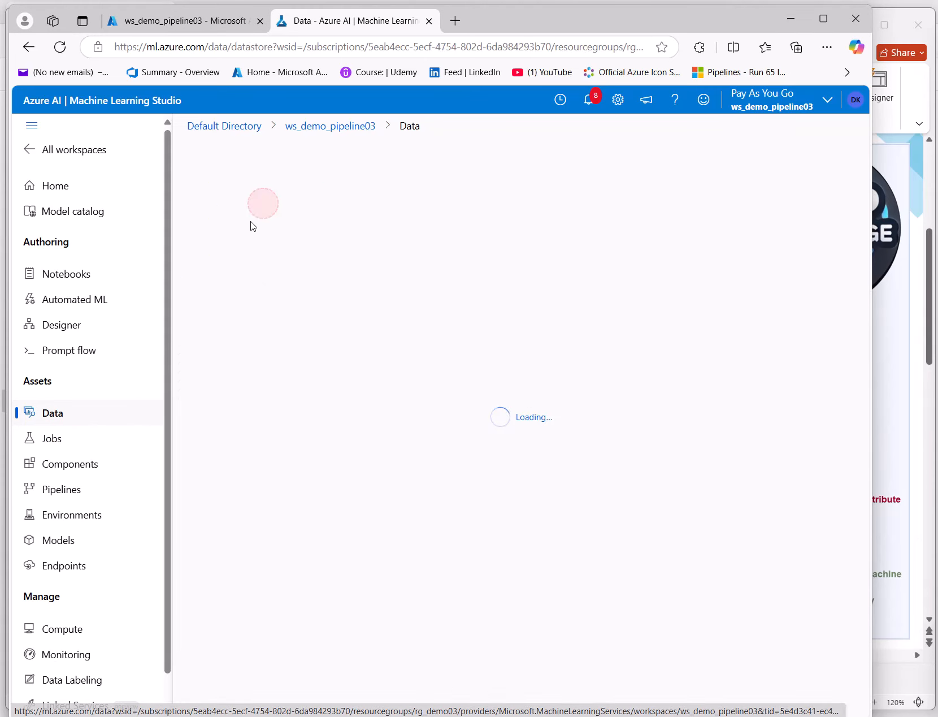
left_click(233, 300)
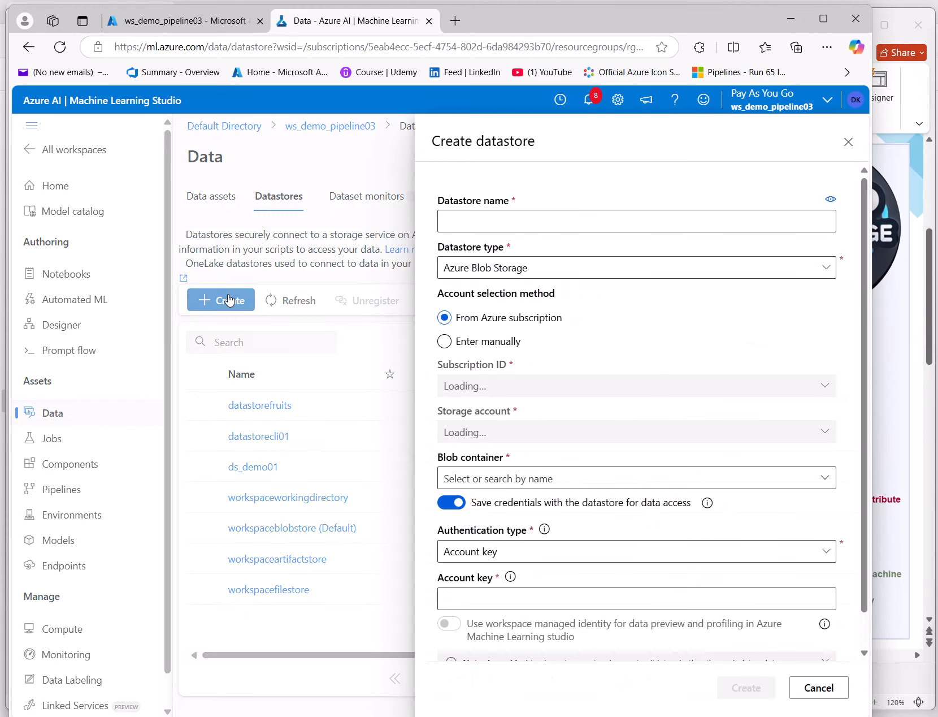
scroll(502, 461, "down", 1)
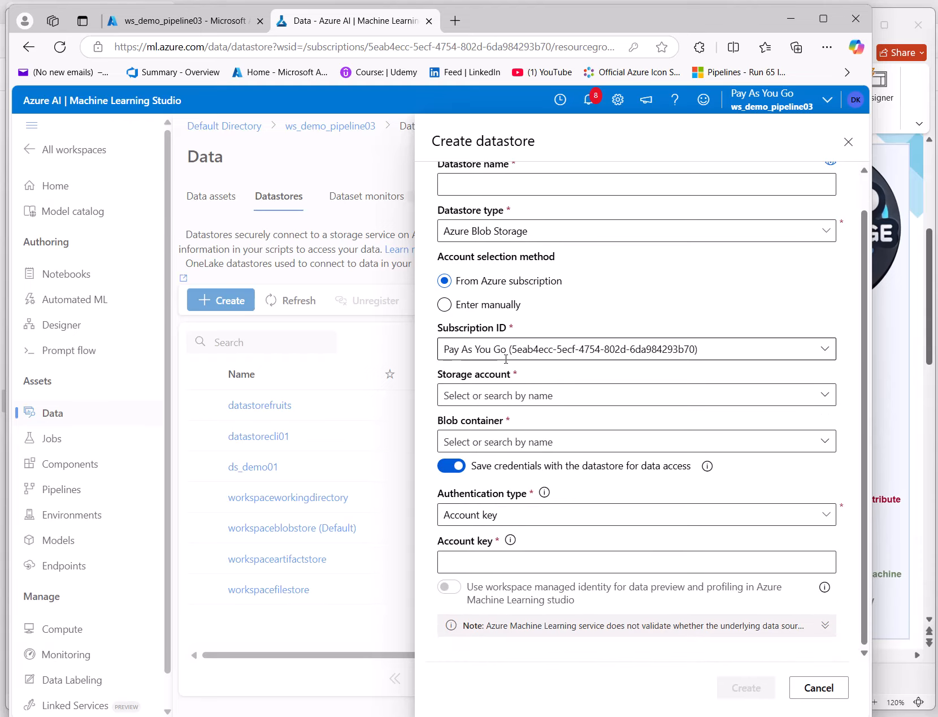
scroll(535, 479, "up", 1)
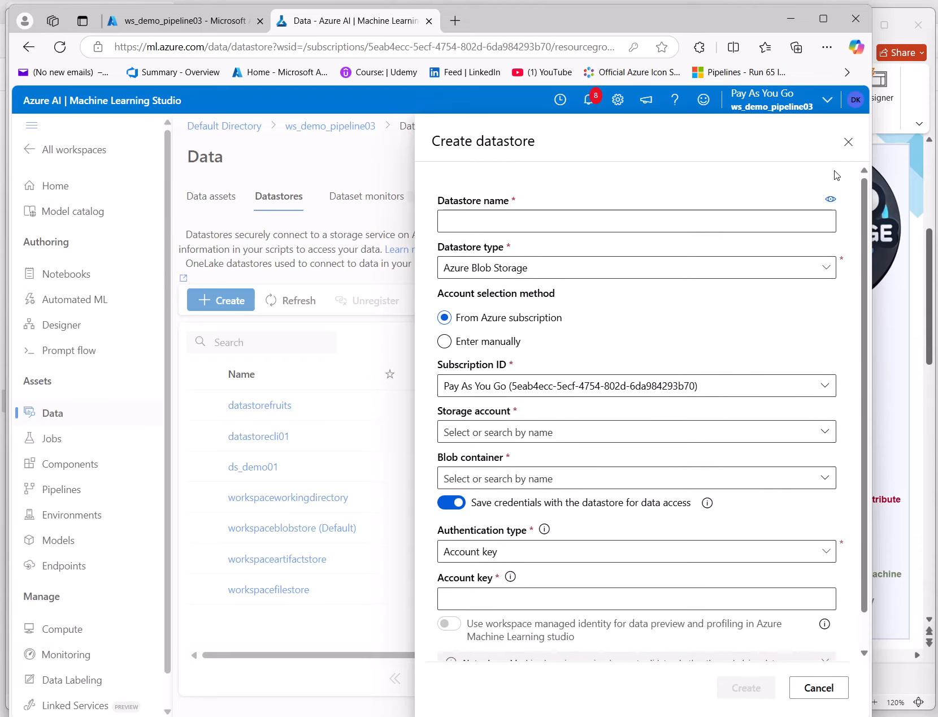
left_click(848, 142)
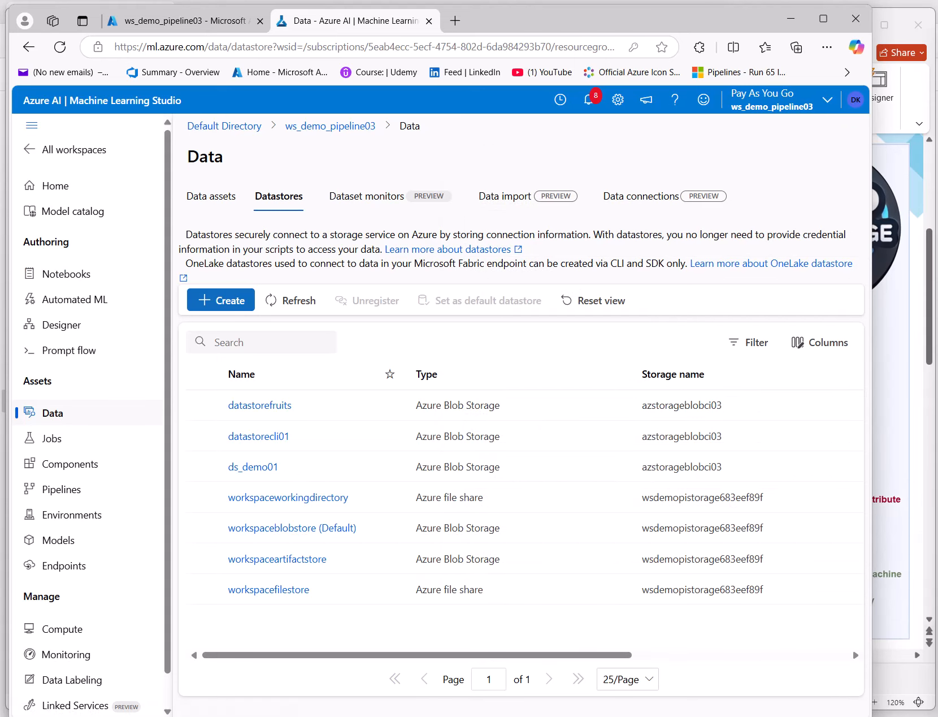
Return to the Azure portal home page and open the azstorageblobci03 storage account
left_click(246, 126)
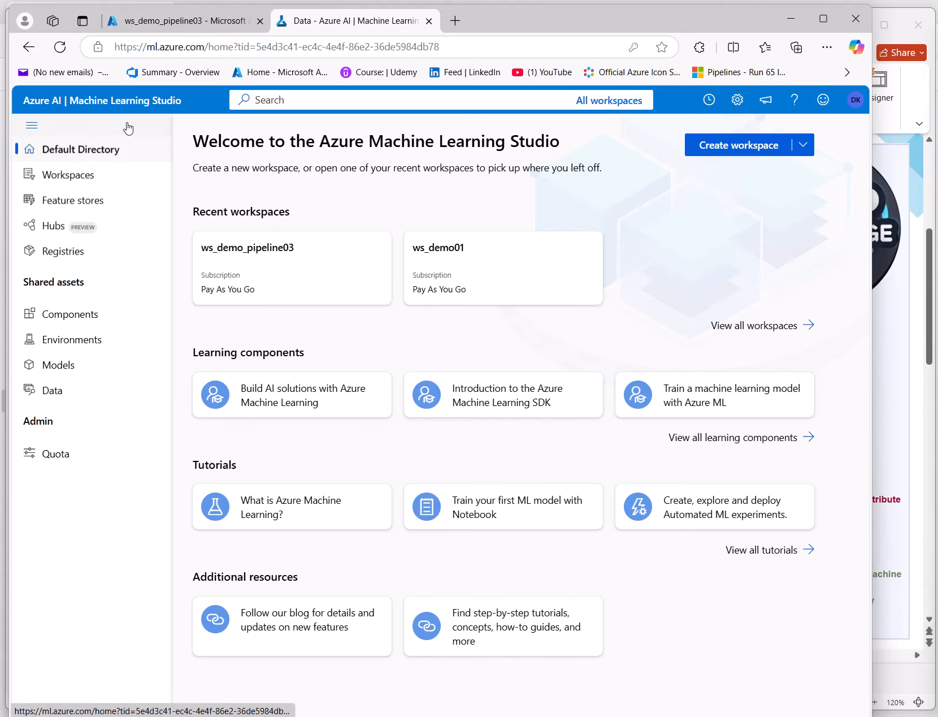
left_click(164, 21)
left_click(90, 101)
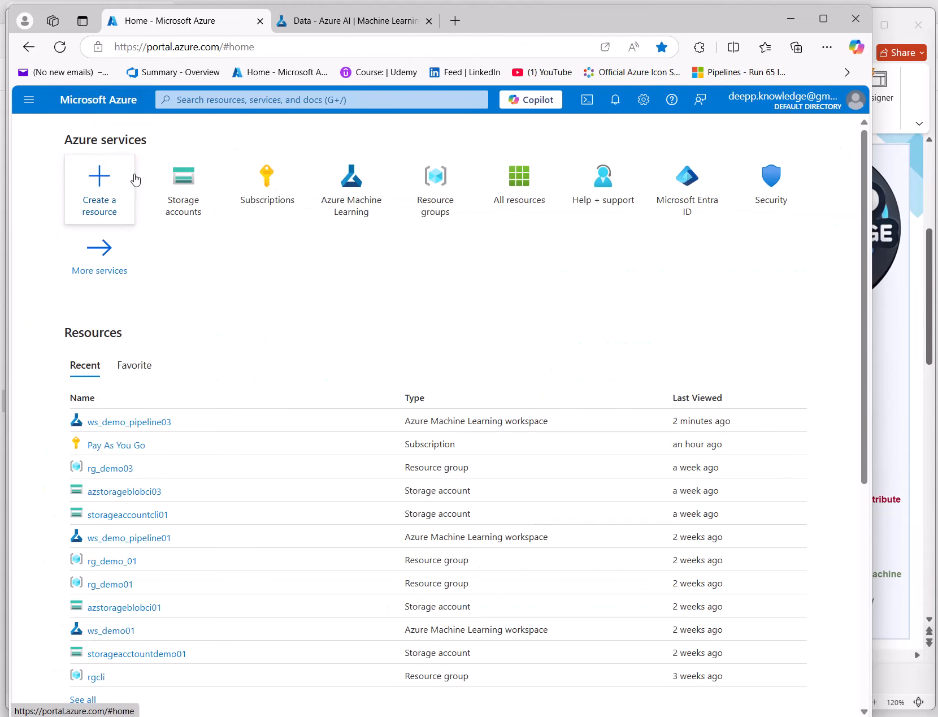
left_click(194, 194)
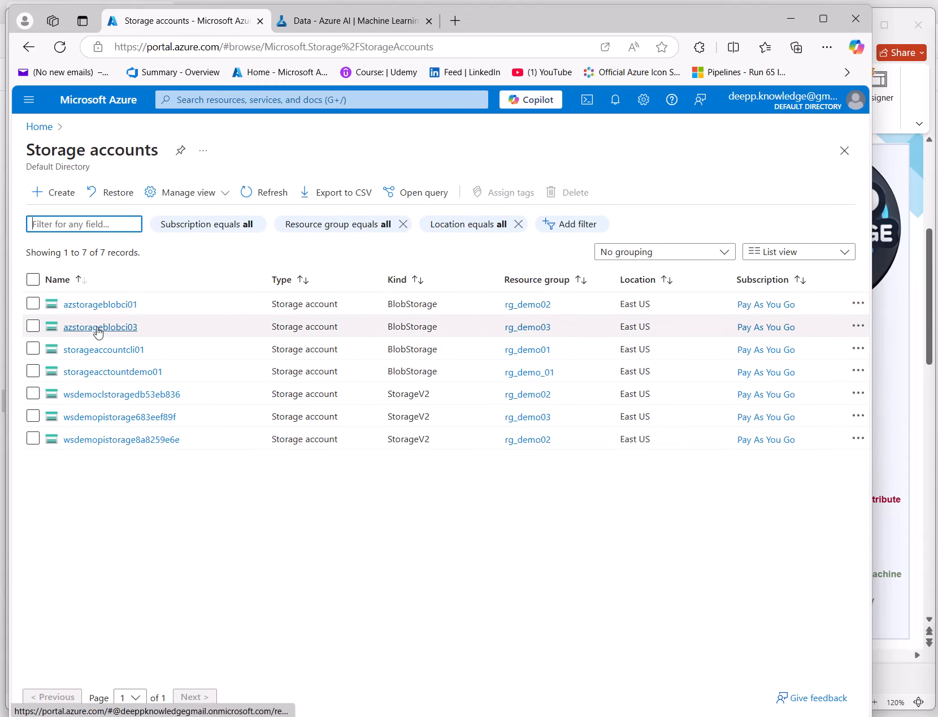
left_click(95, 328)
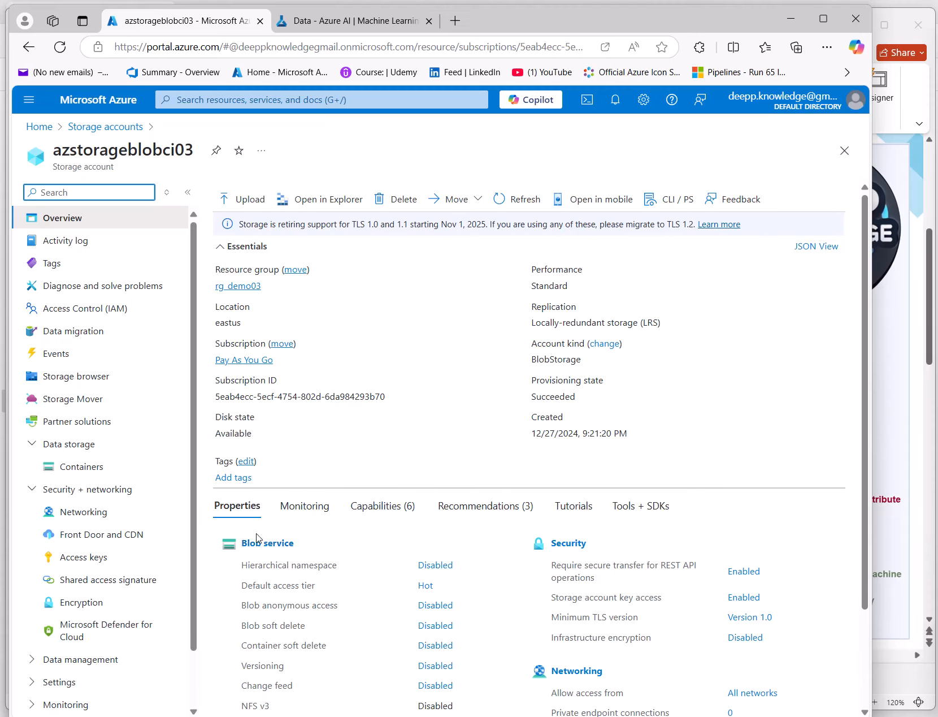
Examine the storage account's blob service properties, highlight the default access tier, and open its setting
scroll(263, 545, "down", 1)
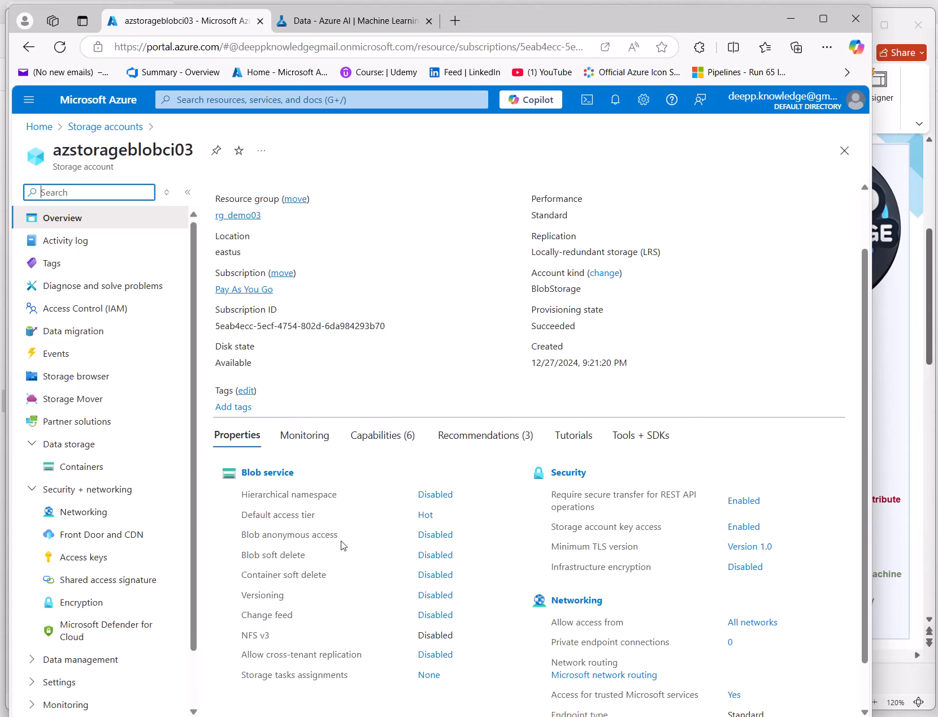
scroll(341, 542, "down", 1)
double_click(244, 461)
left_click_drag(245, 461, 318, 463)
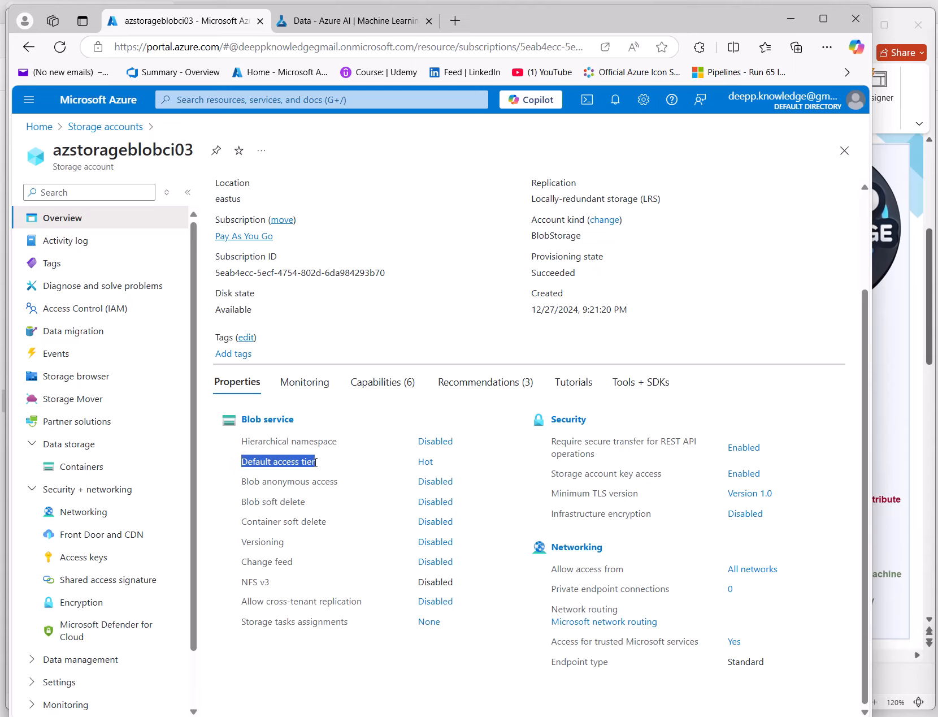
left_click(426, 464)
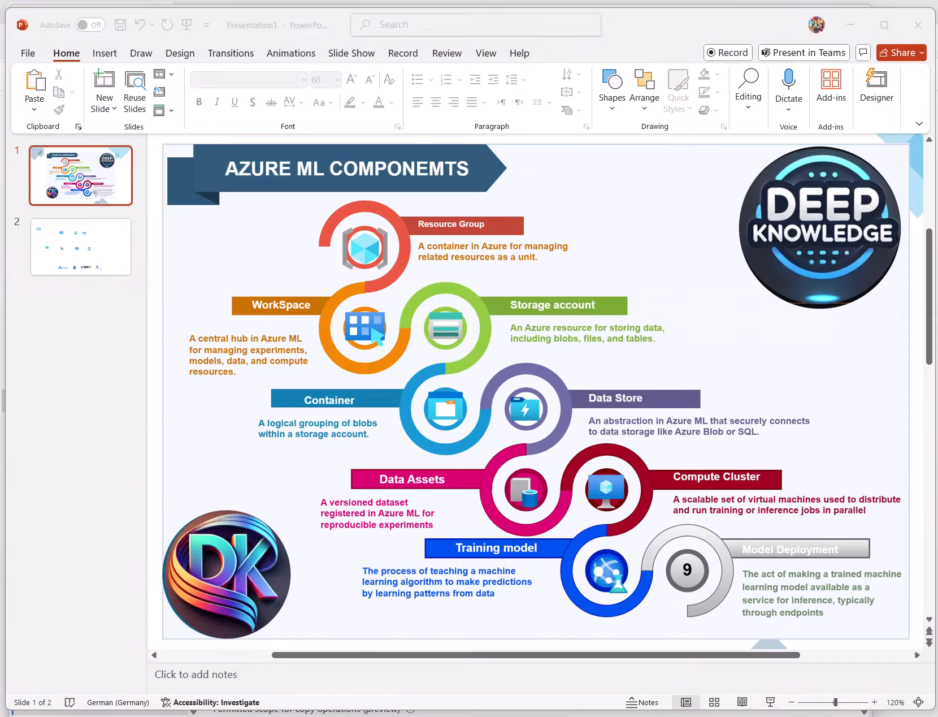
left_click(899, 284)
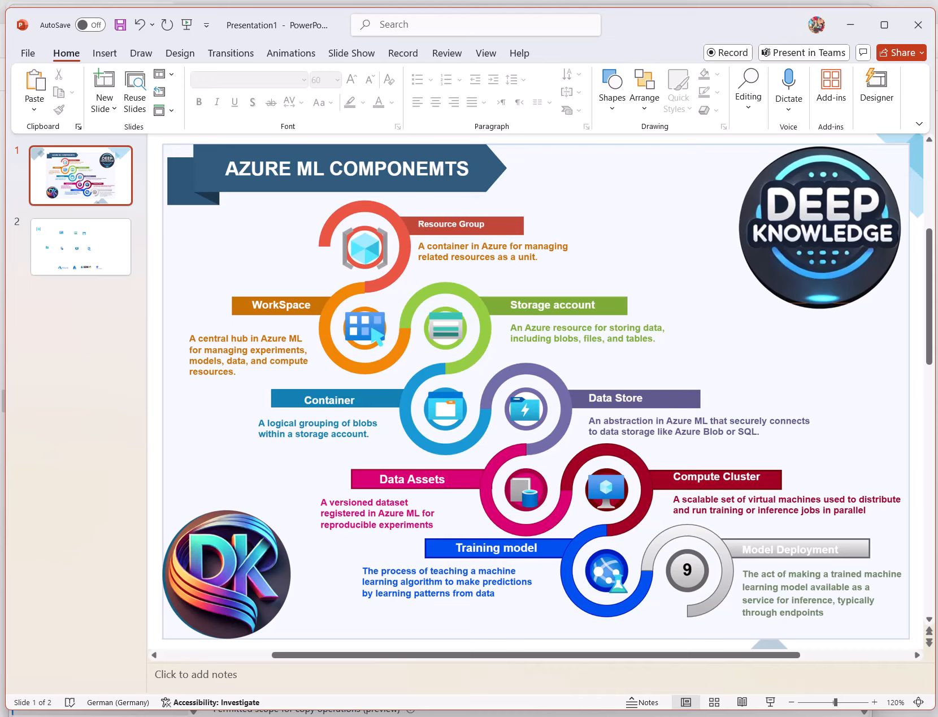
key("alt+Tab")
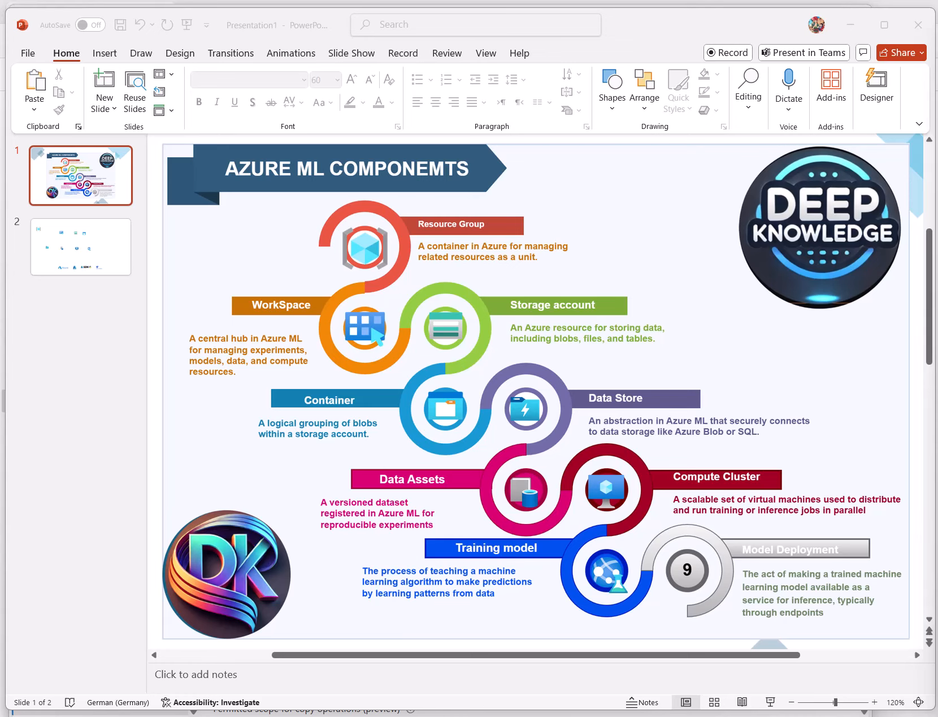
Switch to the browser, show the containers of the azstorageblobci03 storage account, and return to the PowerPoint components slide
left_click(871, 686)
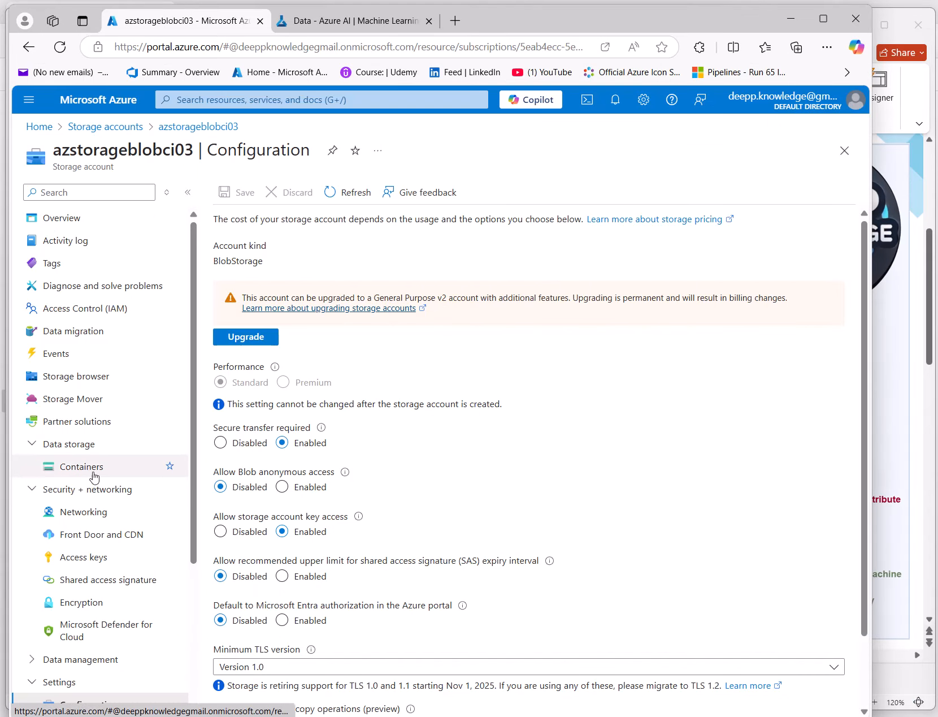
double_click(74, 151)
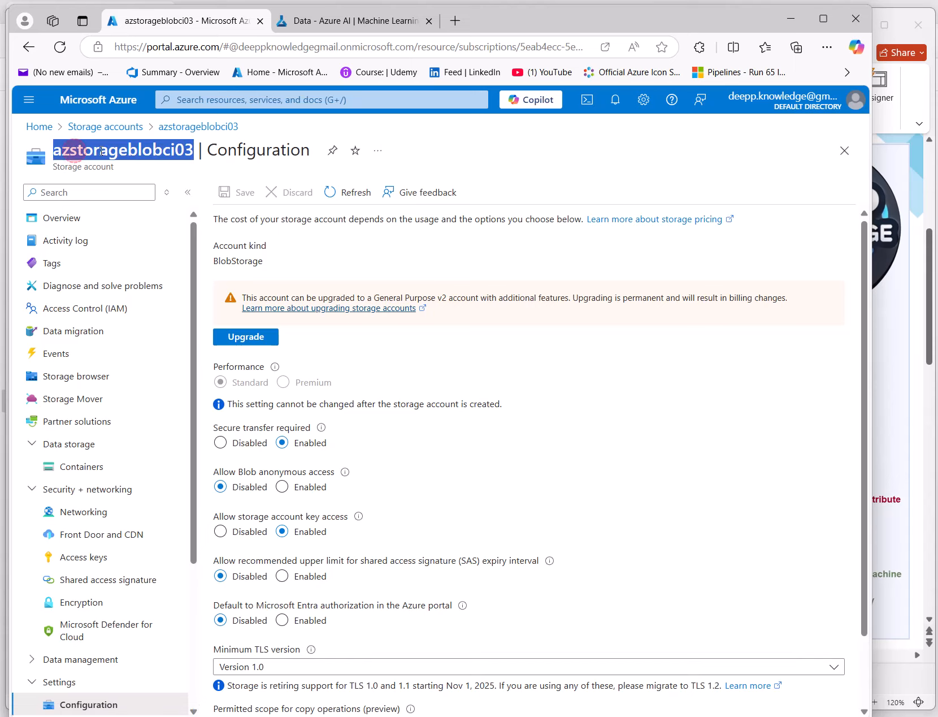
left_click(77, 468)
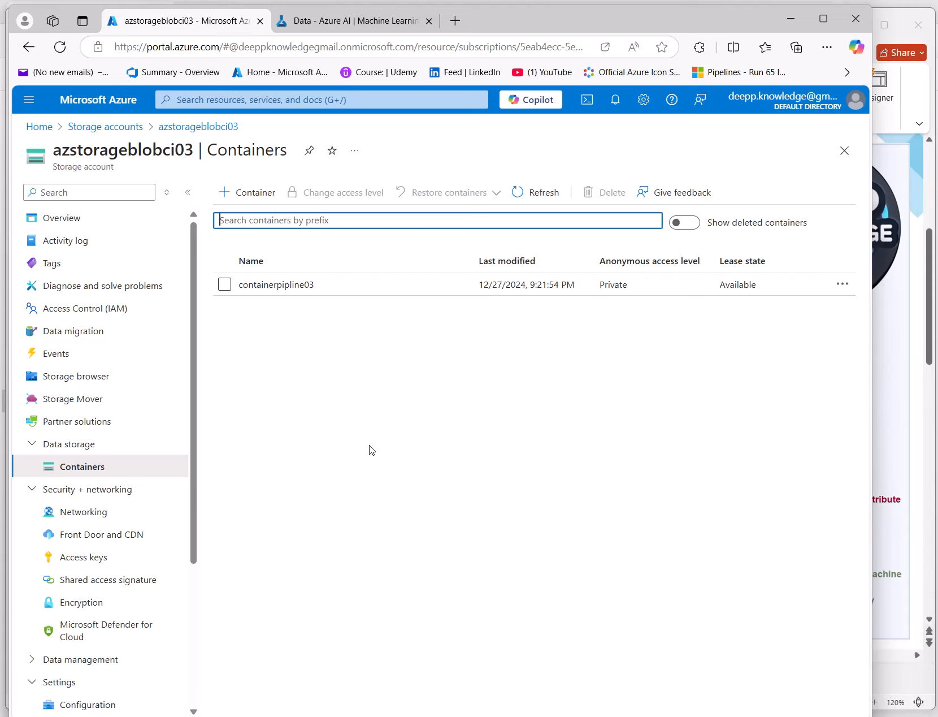
left_click(458, 522)
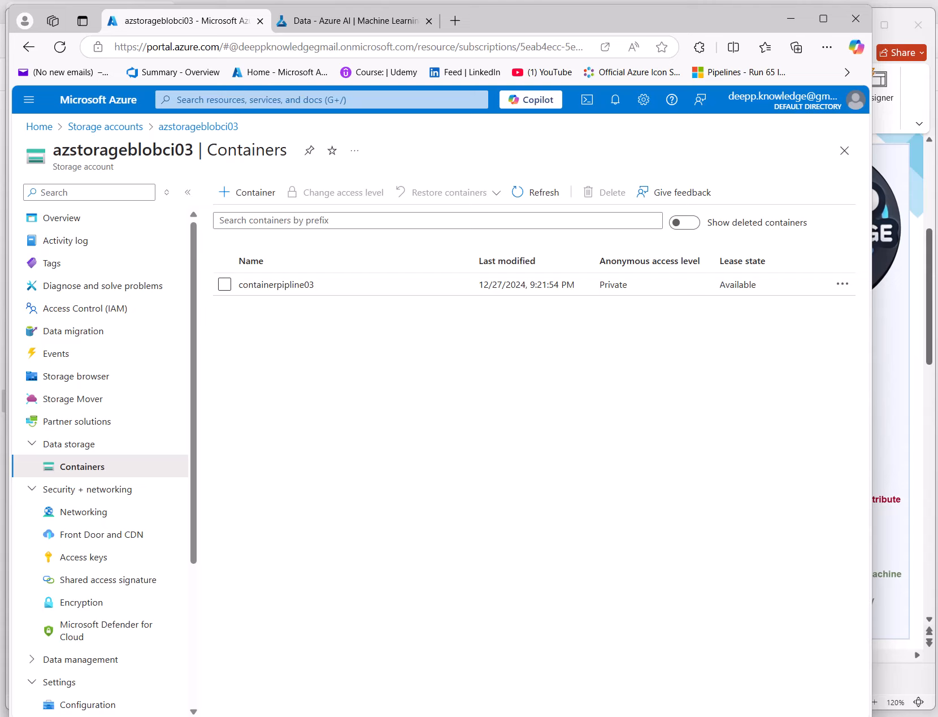
left_click(905, 704)
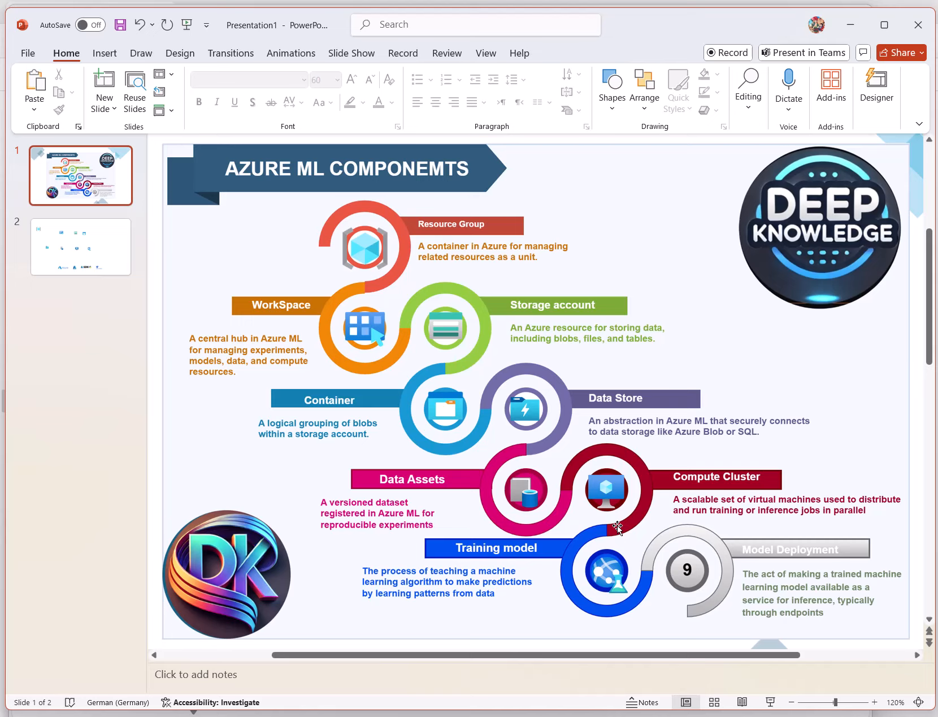
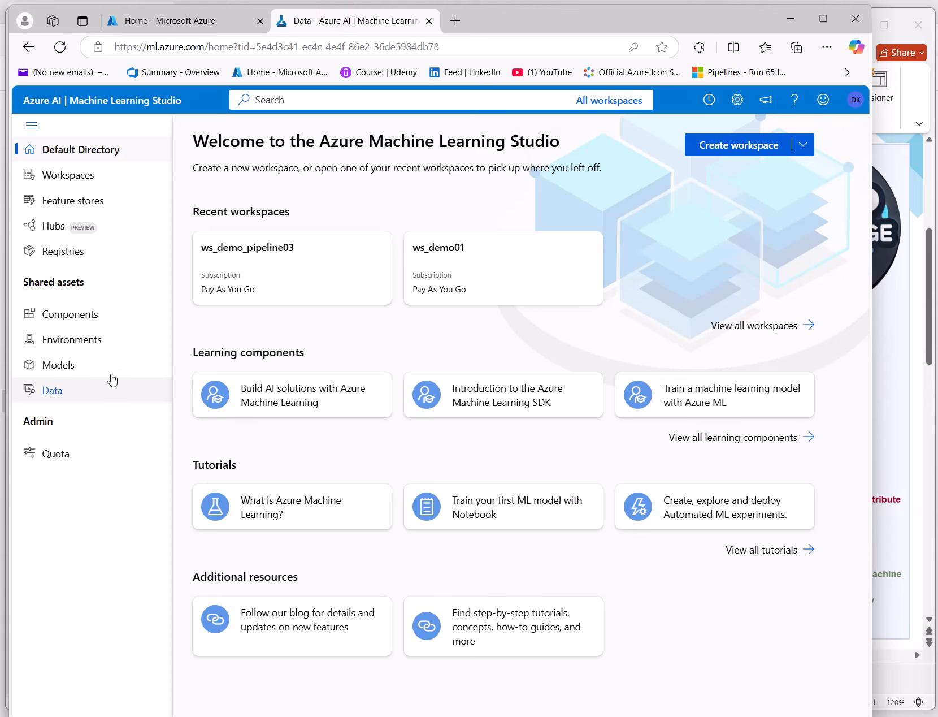
Browse the shared registry data assets in Machine Learning Studio and select wikipedia_sp_500
left_click(65, 390)
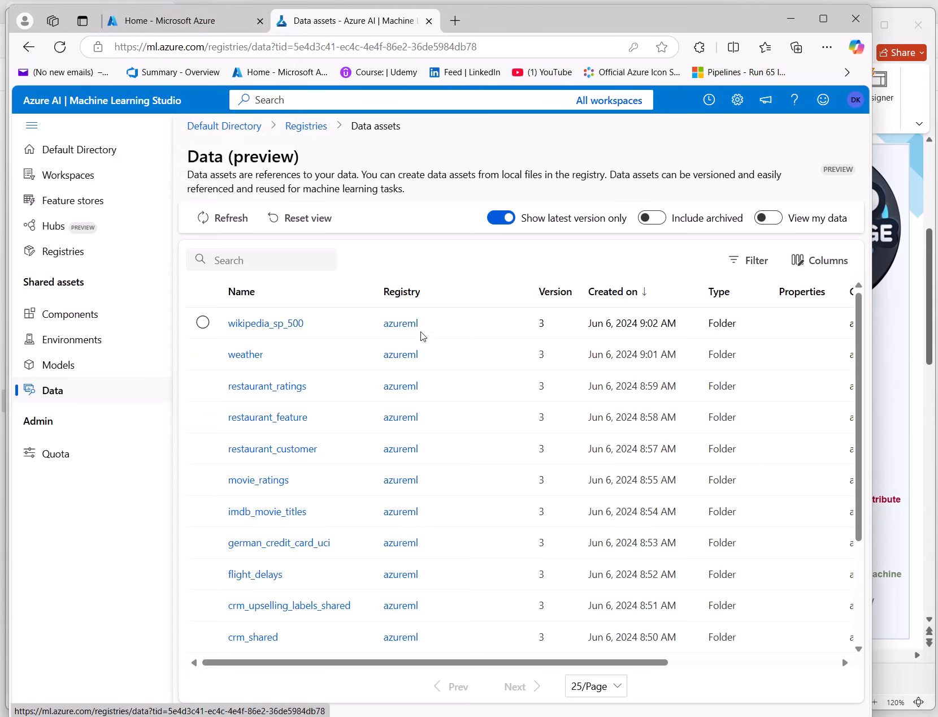
left_click(443, 325)
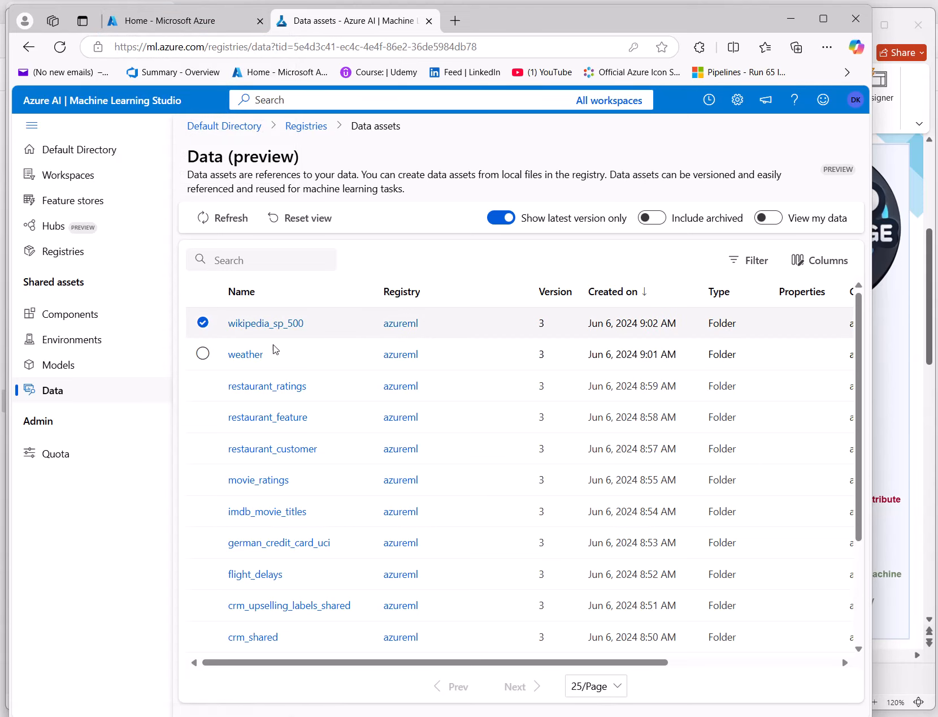
scroll(294, 498, "down", 3)
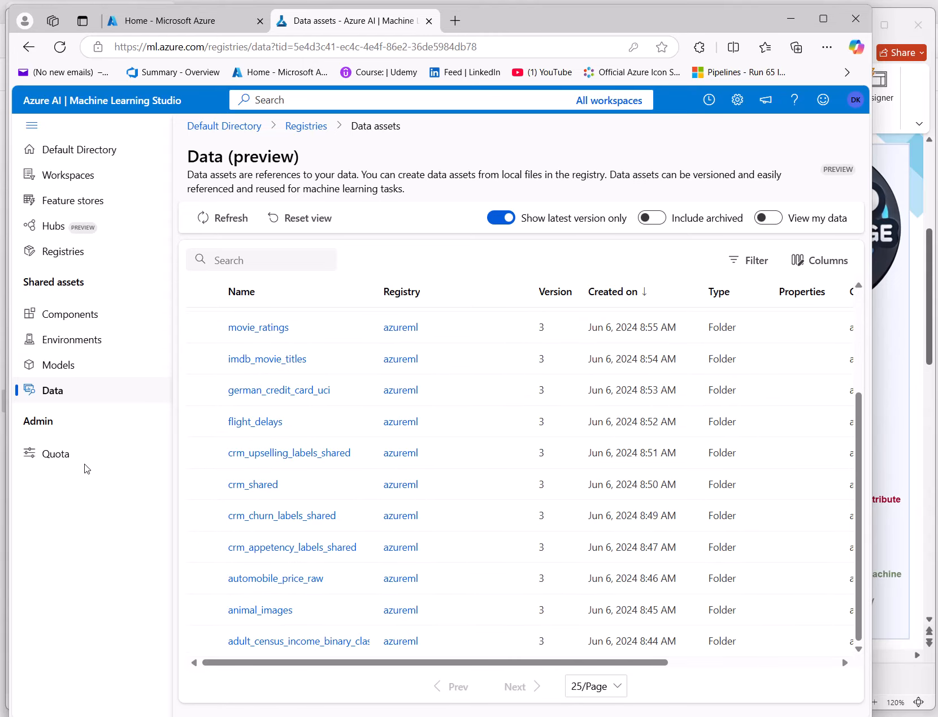
Open the ws_demo_pipeline03 workspace from the Azure portal's Azure Machine Learning list and launch its studio
left_click(161, 20)
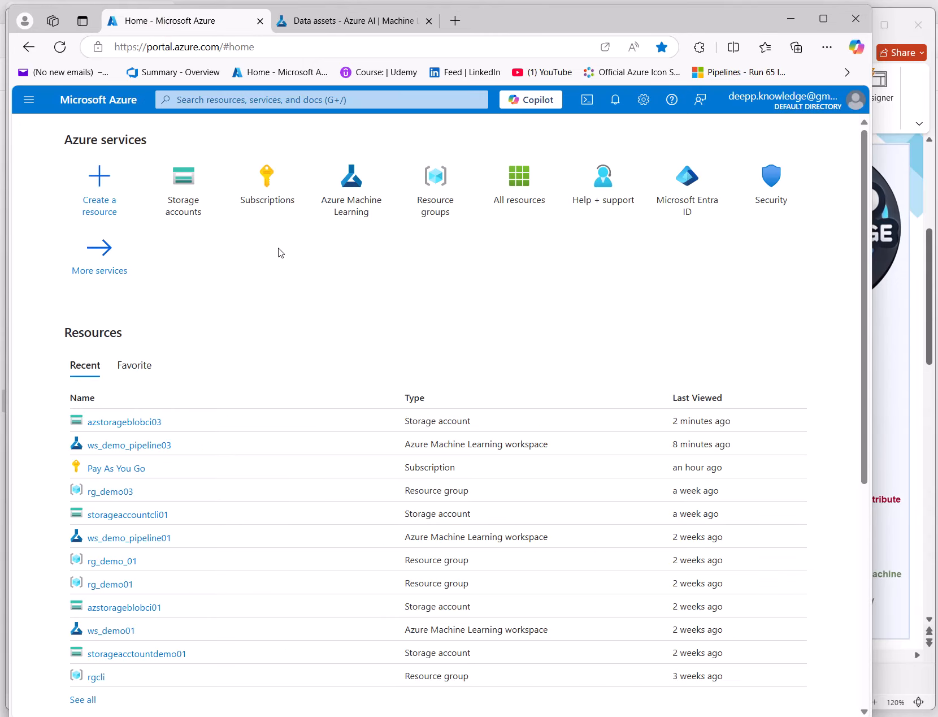
left_click(365, 211)
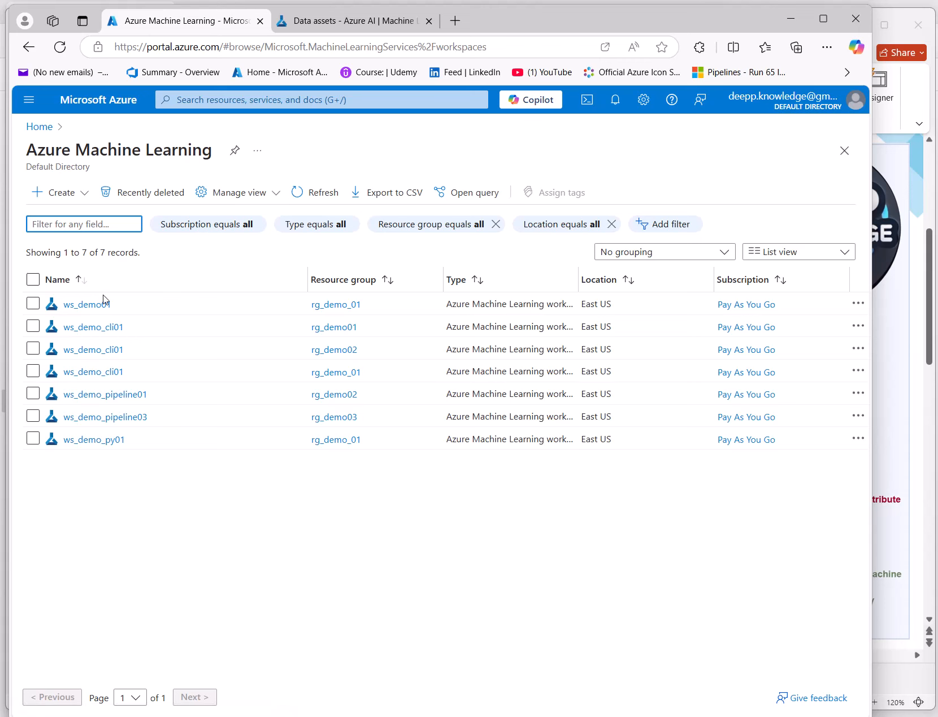
left_click(122, 418)
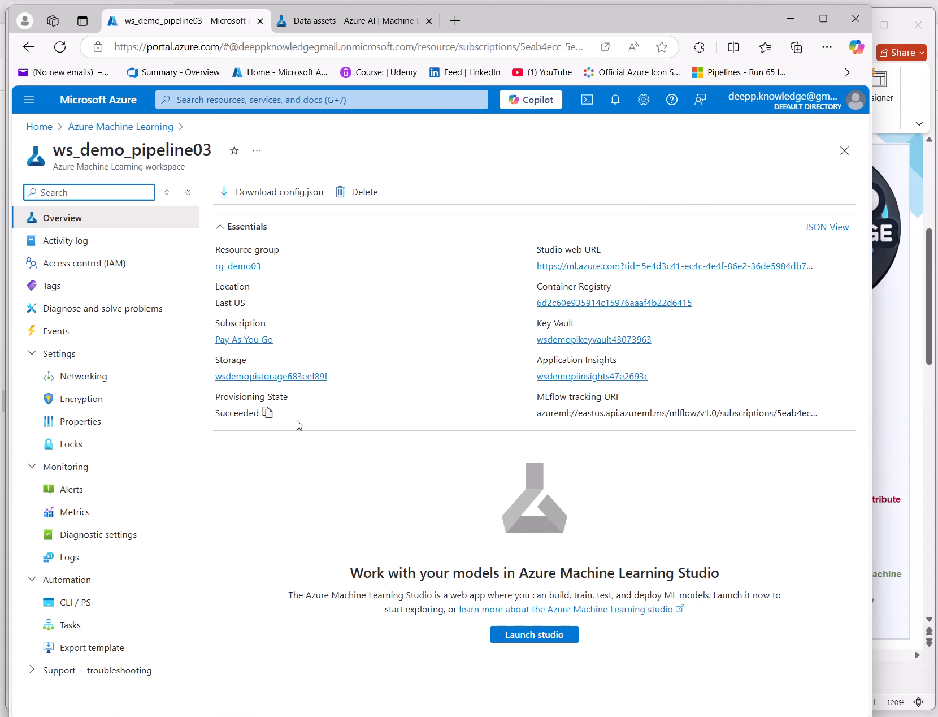
left_click(505, 635)
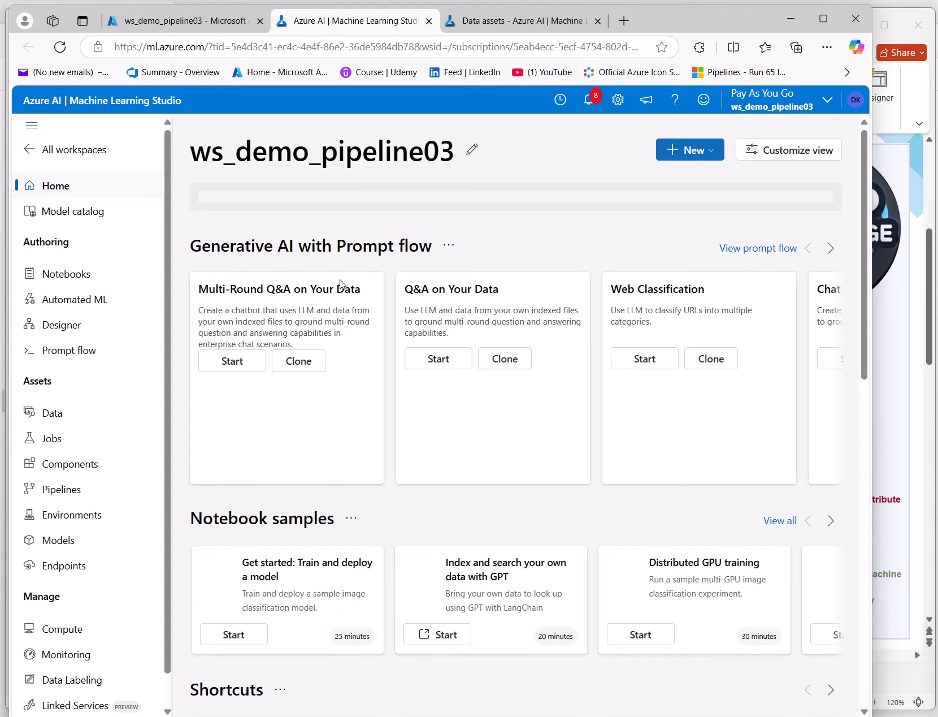
Show the ws_demo_pipeline03 datastores and highlight the four workspace datastores from workspaceworkingdirectory to workspacefilestore
left_click(131, 403)
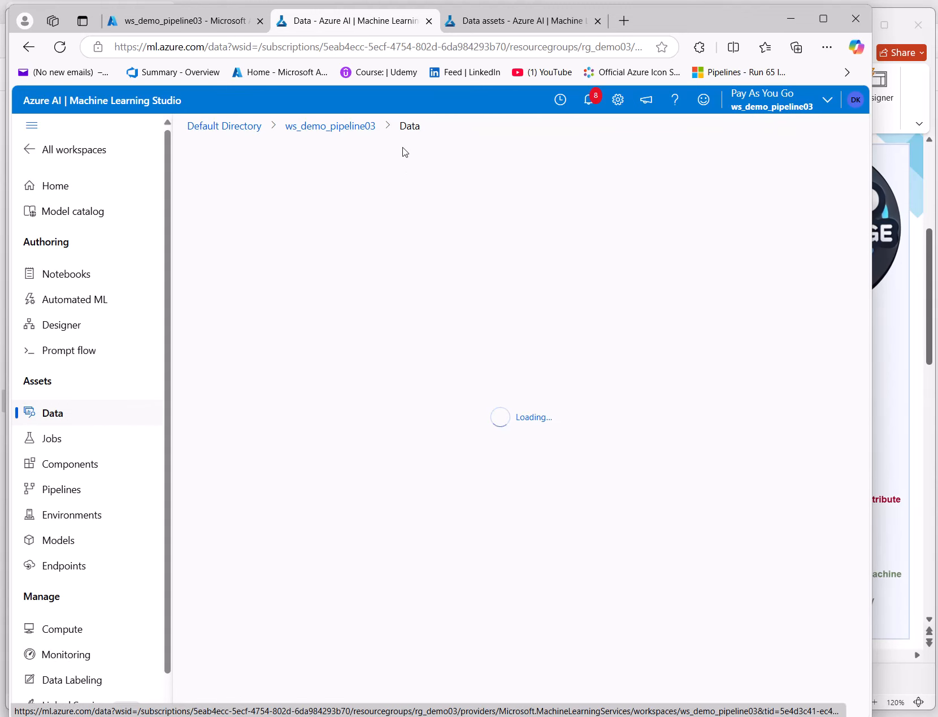
left_click(271, 201)
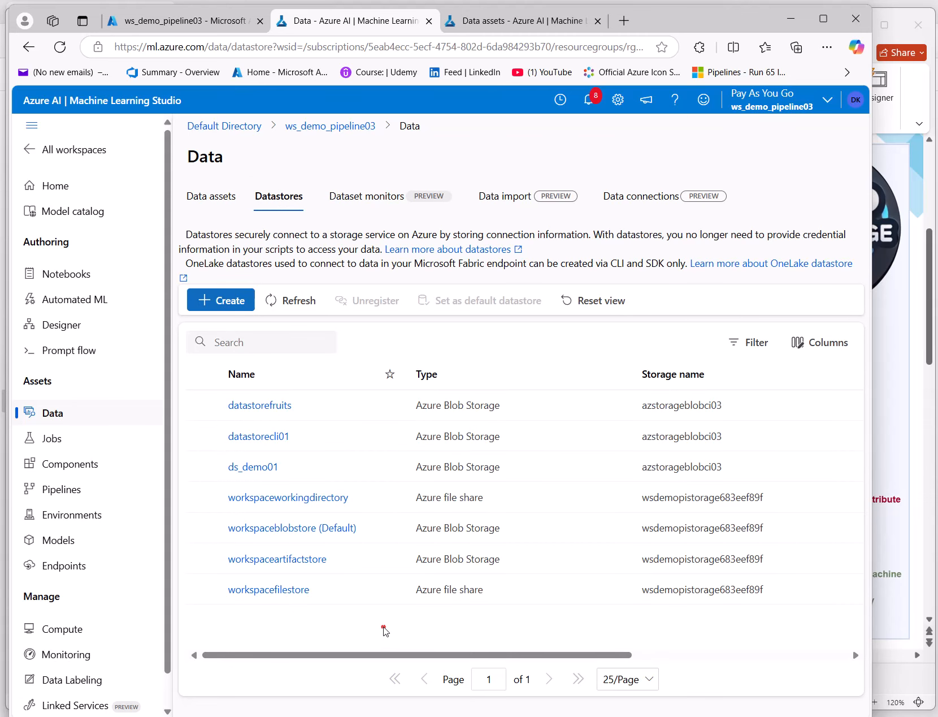
left_click_drag(383, 628, 212, 507)
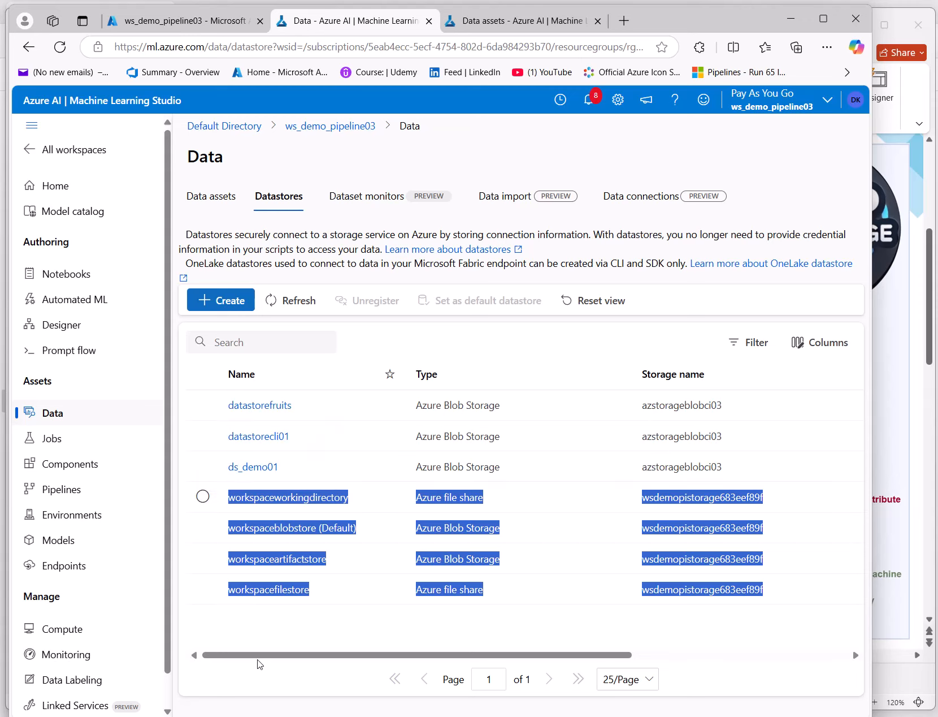
left_click(249, 627)
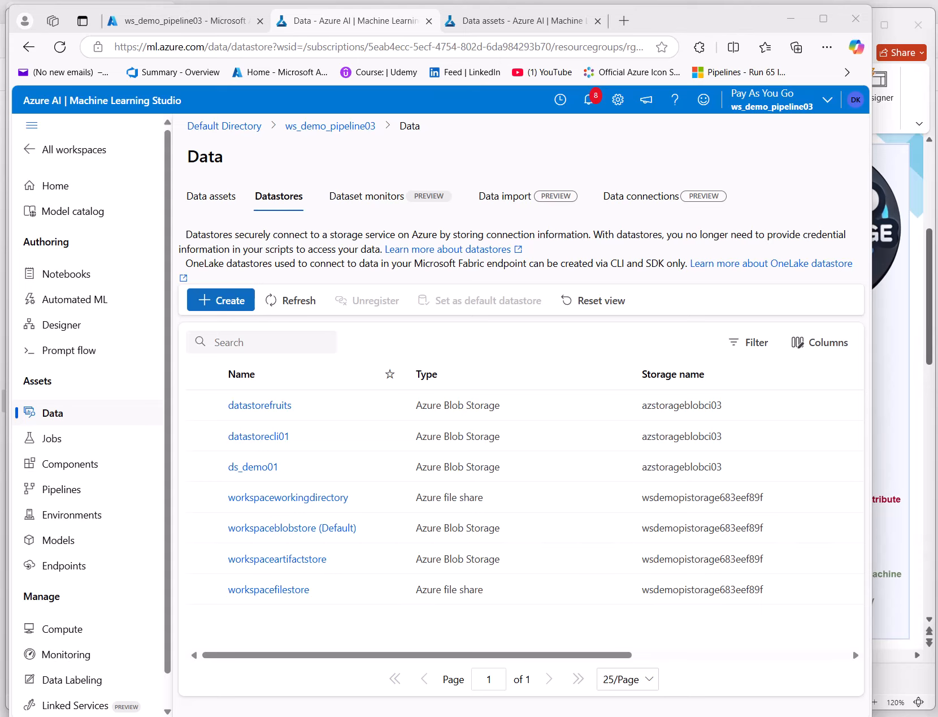
Switch to PowerPoint to review the Data Assets entry on the components slide, and return to the browser
left_click(904, 707)
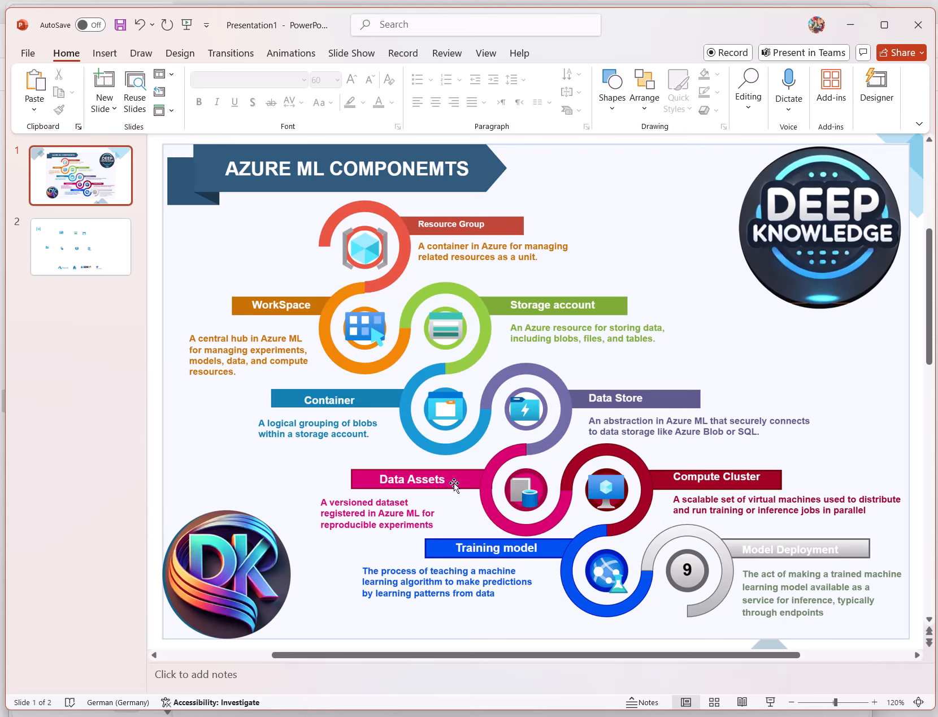
scroll(454, 483, "down", 1)
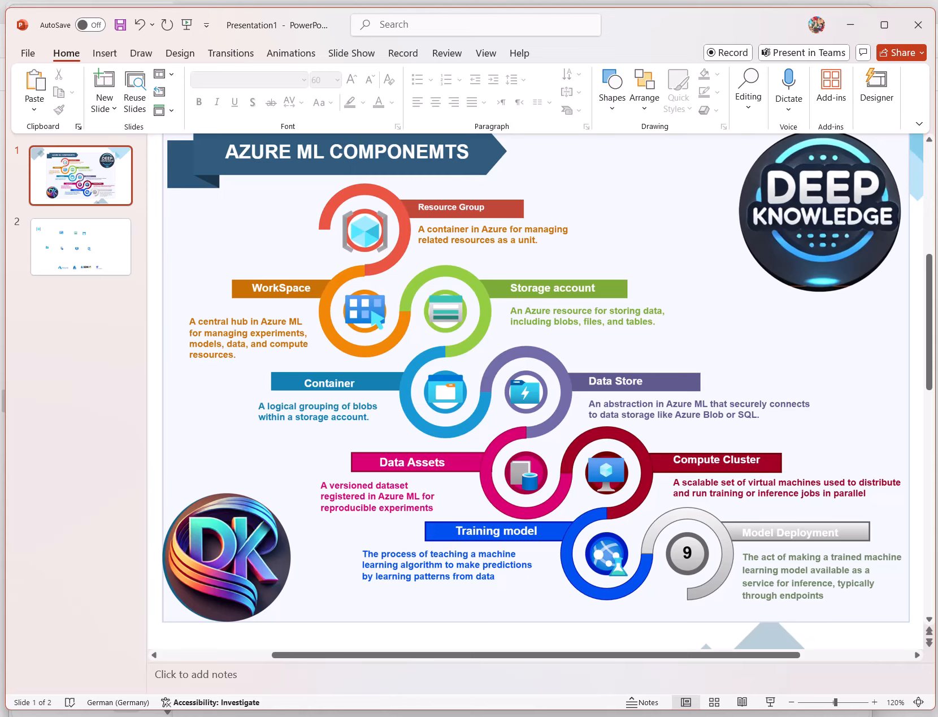
left_click(882, 694)
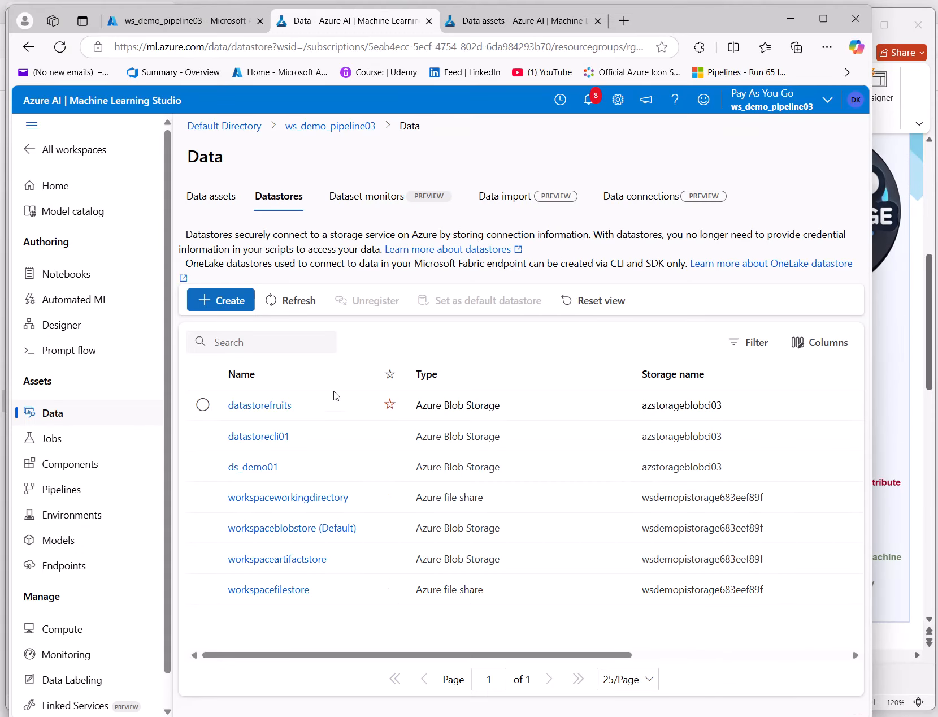
Show the workspace's data assets, select fruits_data_asset, and point out its source and version
left_click(228, 198)
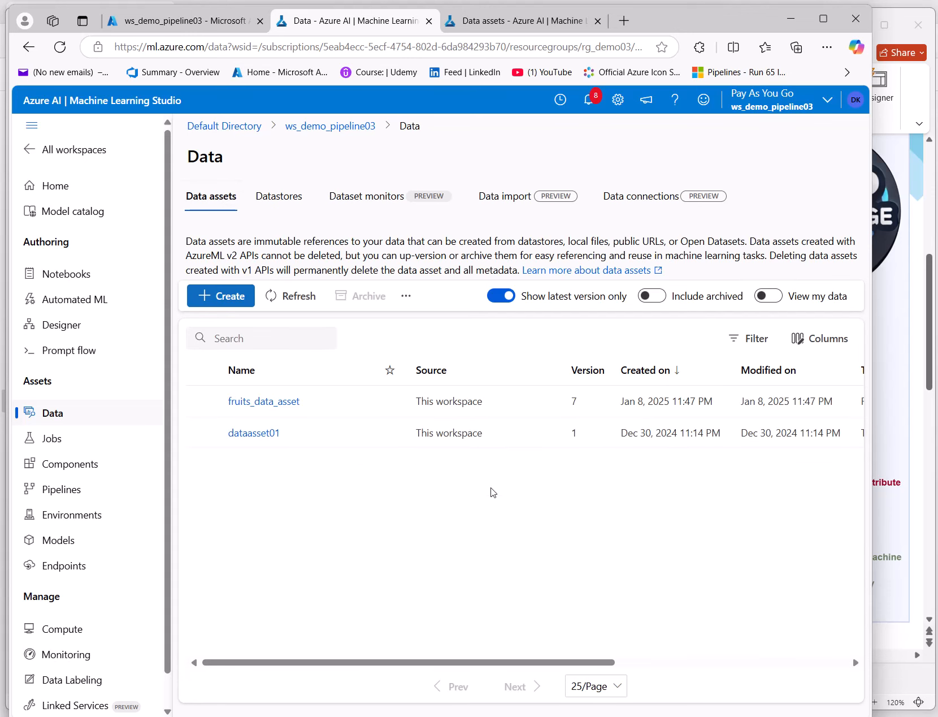
double_click(425, 401)
left_click(584, 376)
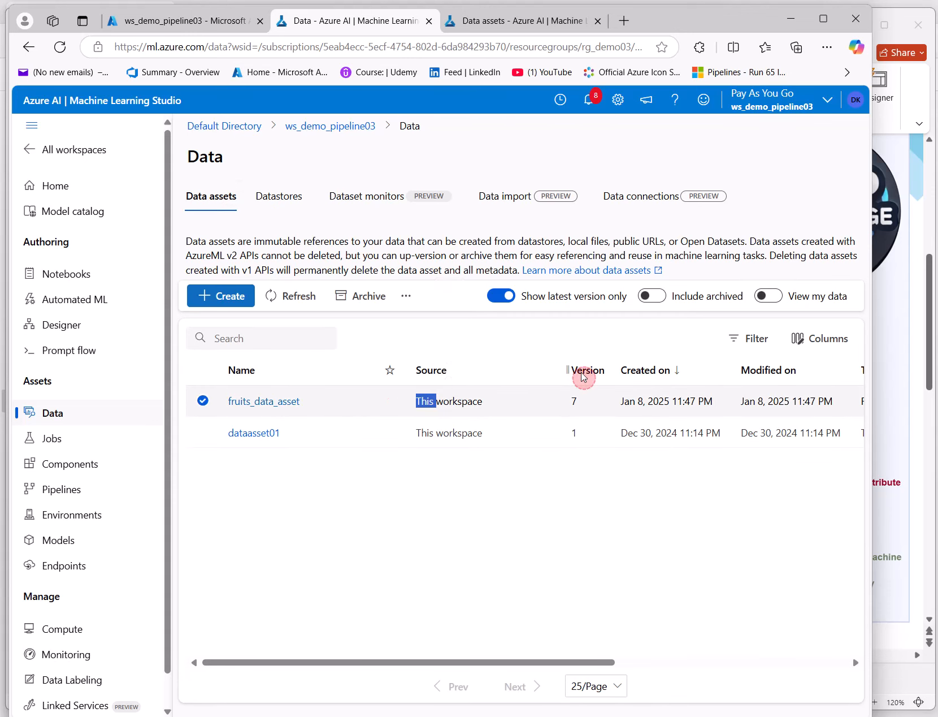
left_click(558, 490)
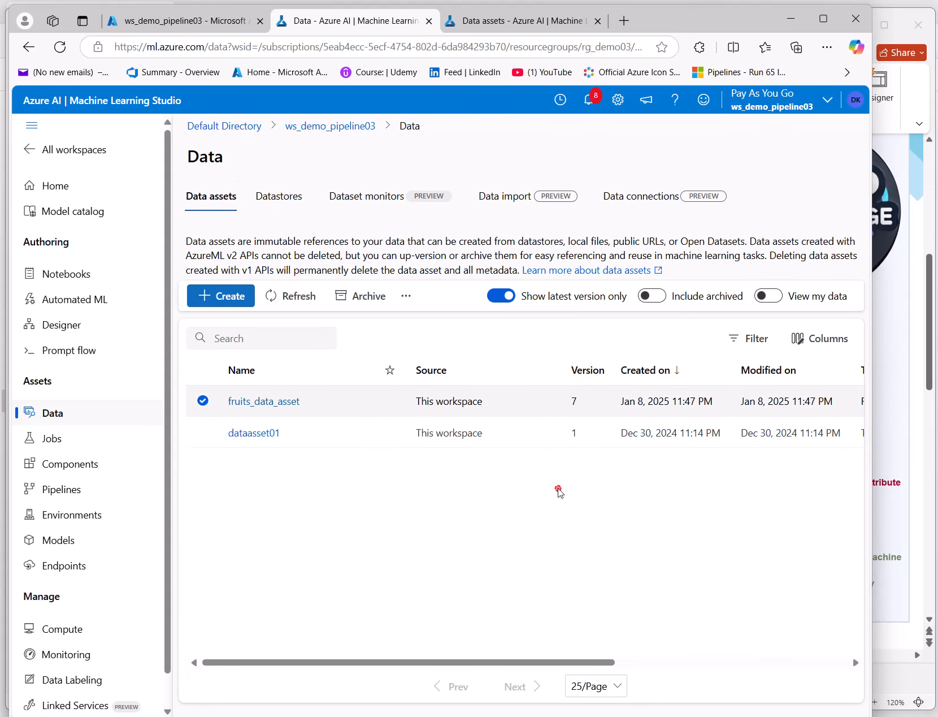
Examine the details and available versions of fruits_data_asset, and return to the data assets list
left_click(258, 404)
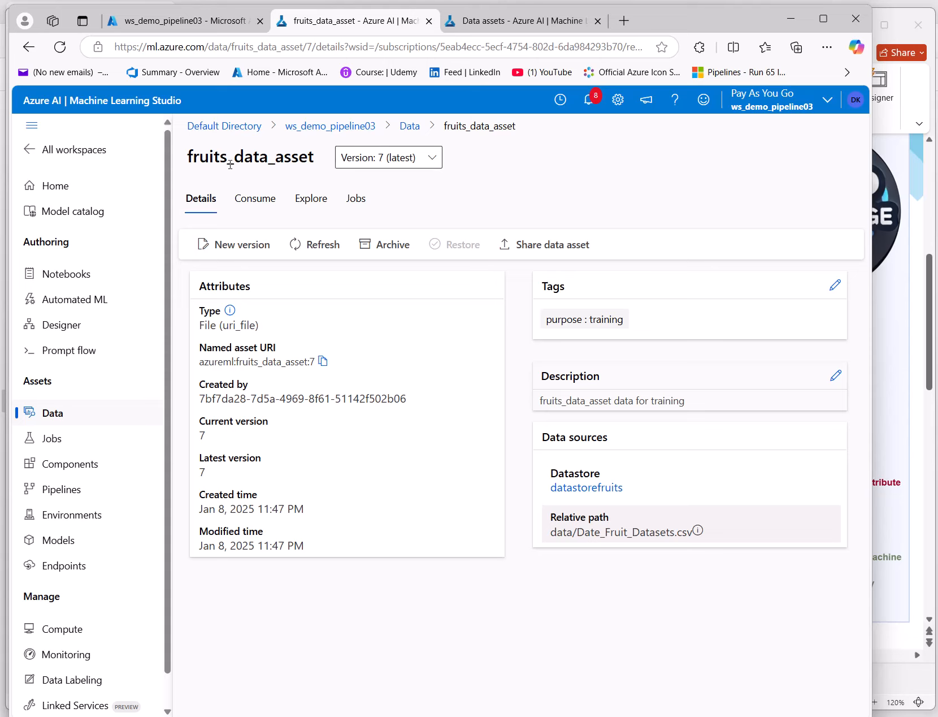
left_click(378, 163)
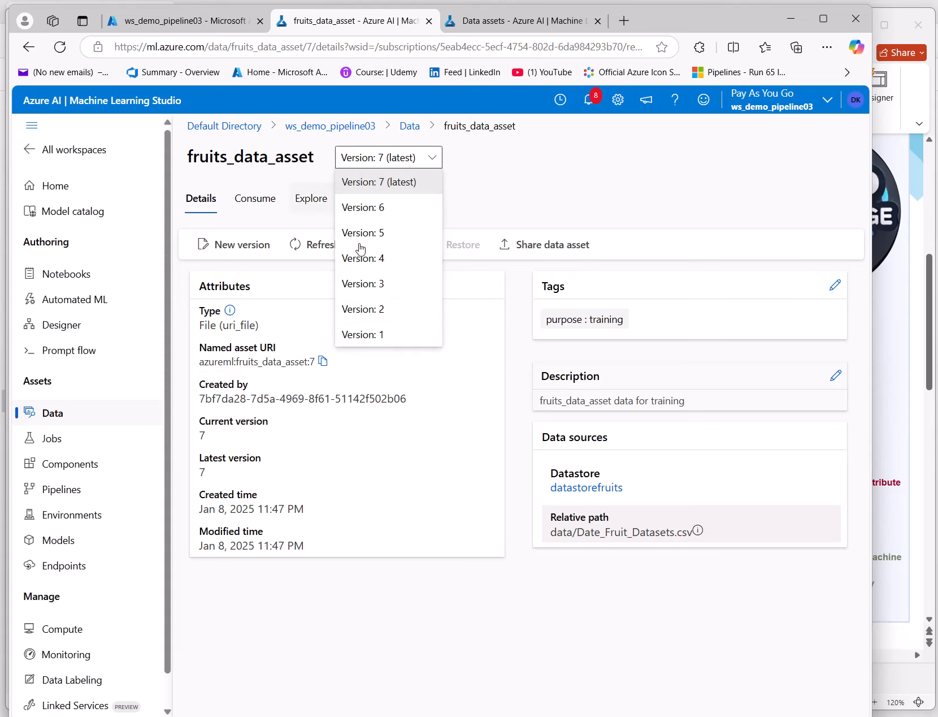
left_click(350, 633)
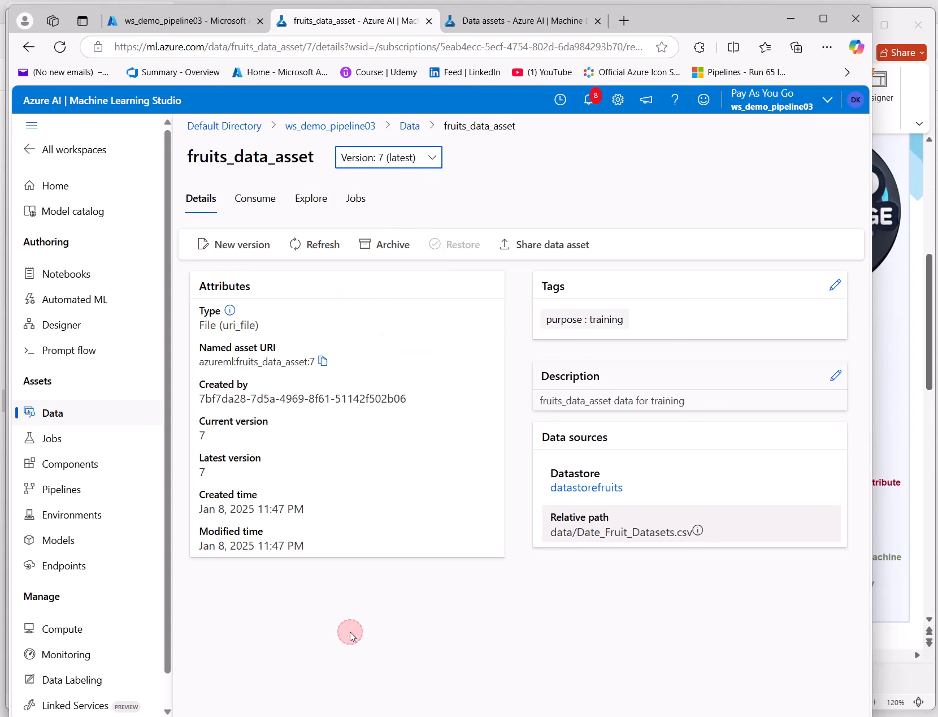
left_click(410, 127)
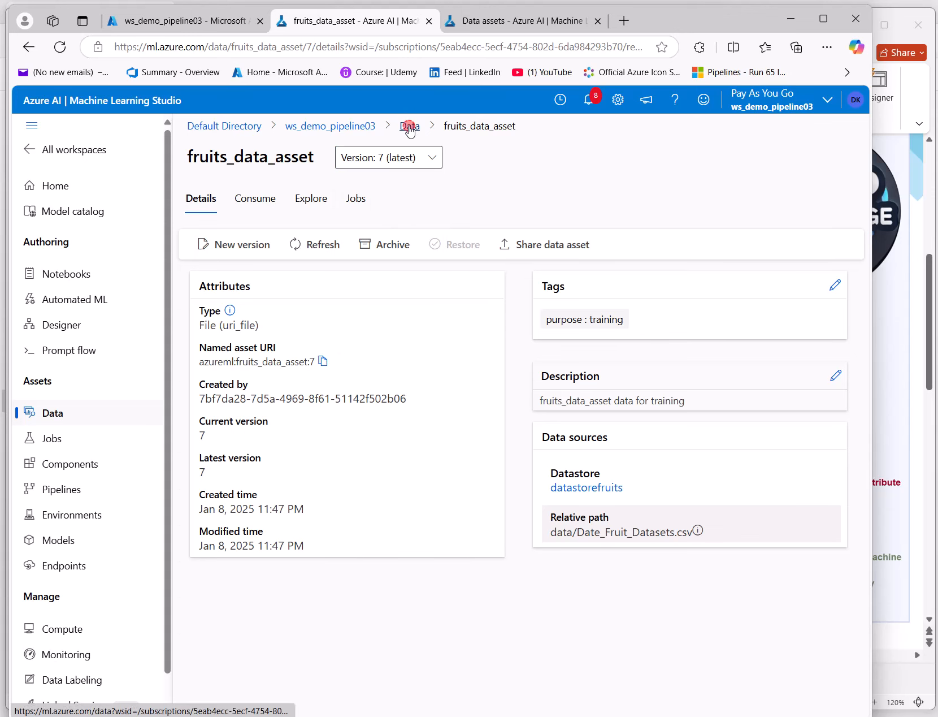
left_click(412, 529)
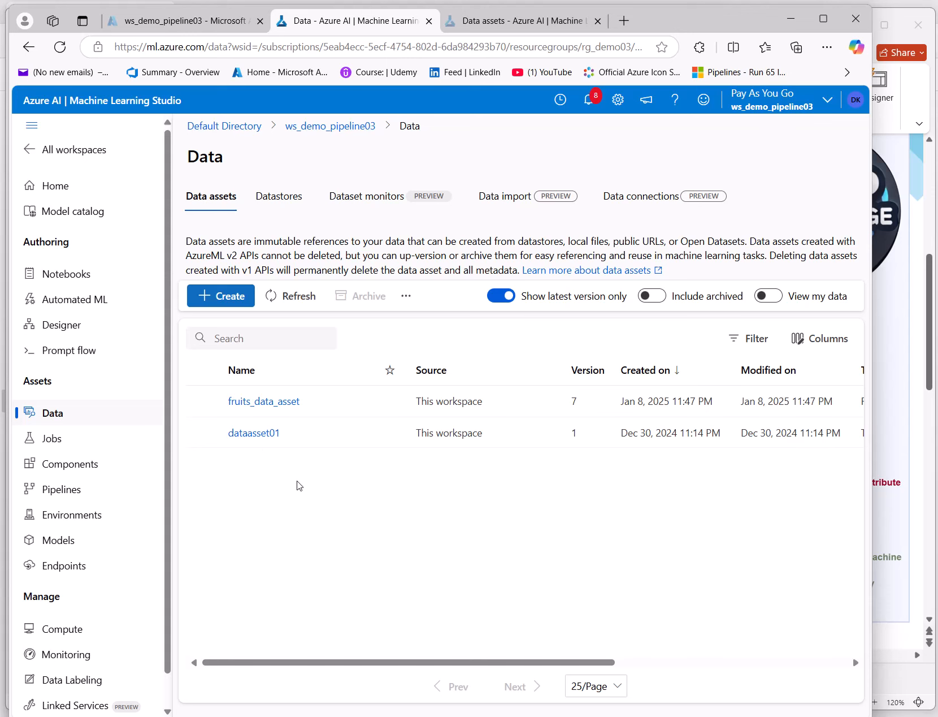
Reopen fruits_data_asset, display the details of version 2, and go back to the data assets list
left_click(252, 402)
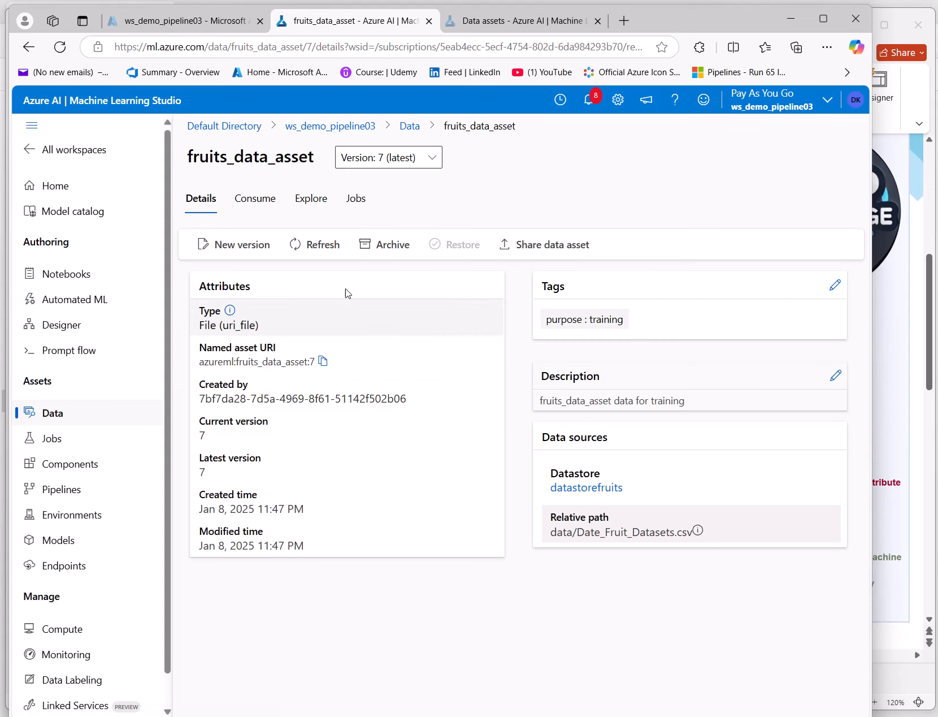
left_click(360, 154)
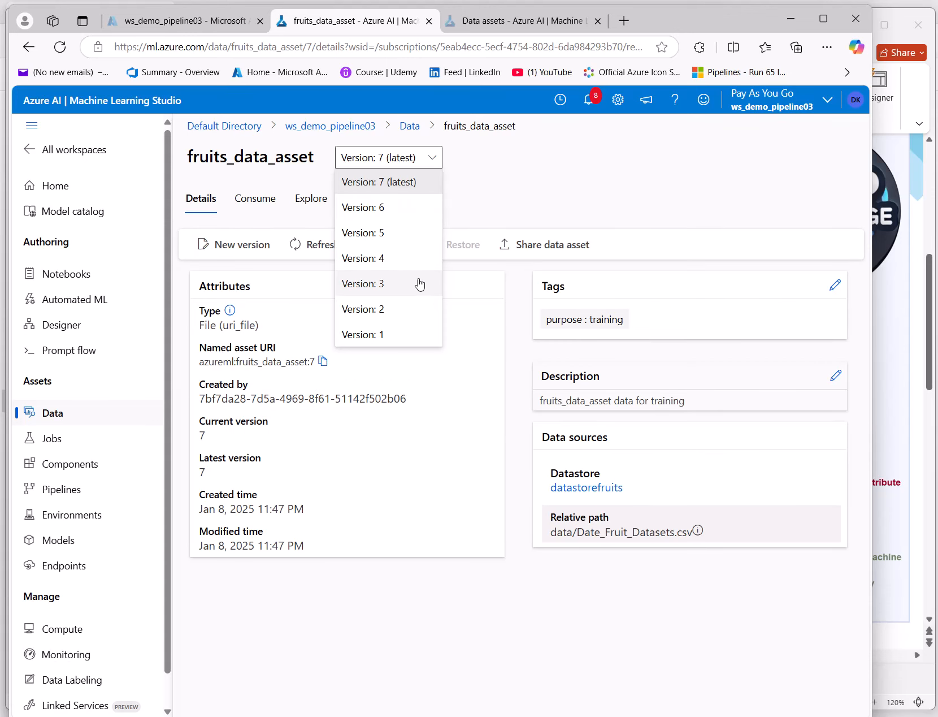
left_click(373, 313)
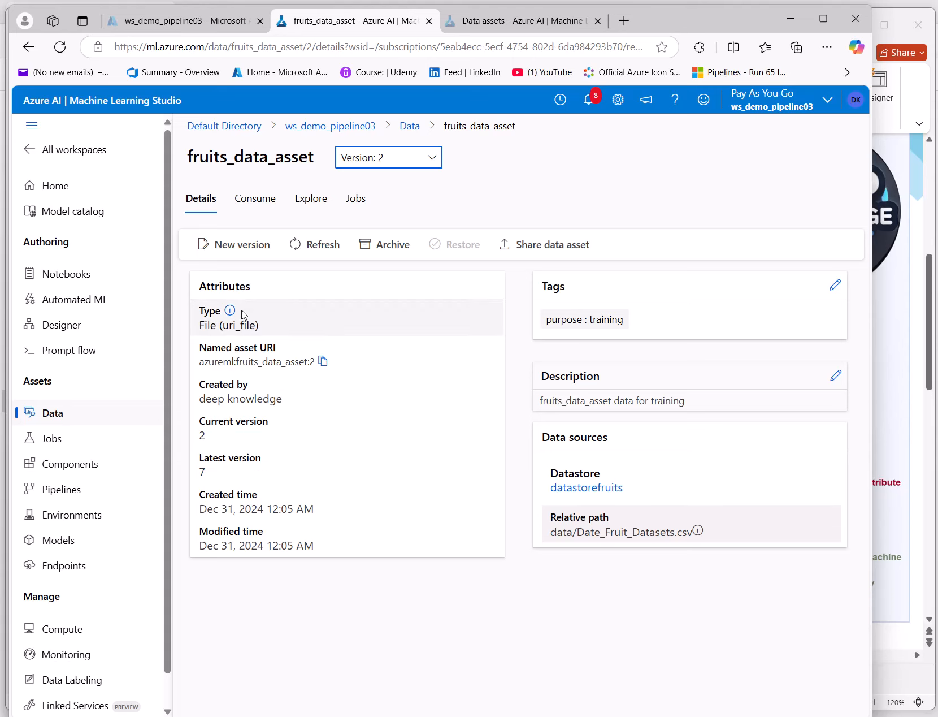
left_click(402, 128)
left_click(408, 128)
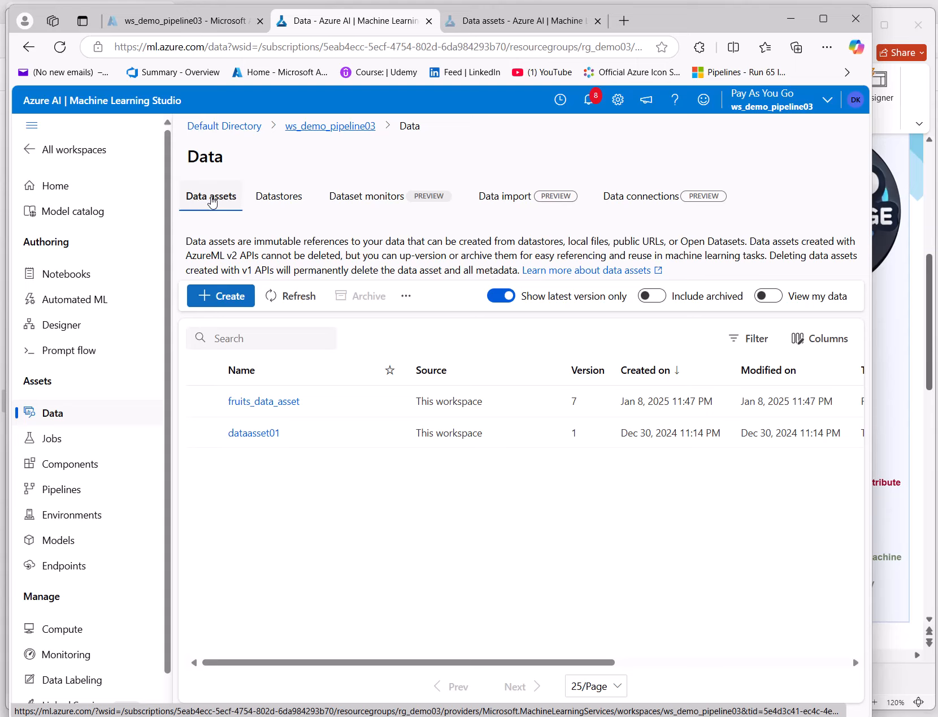
Select dataasset01 in the workspace's data assets list
left_click(203, 431)
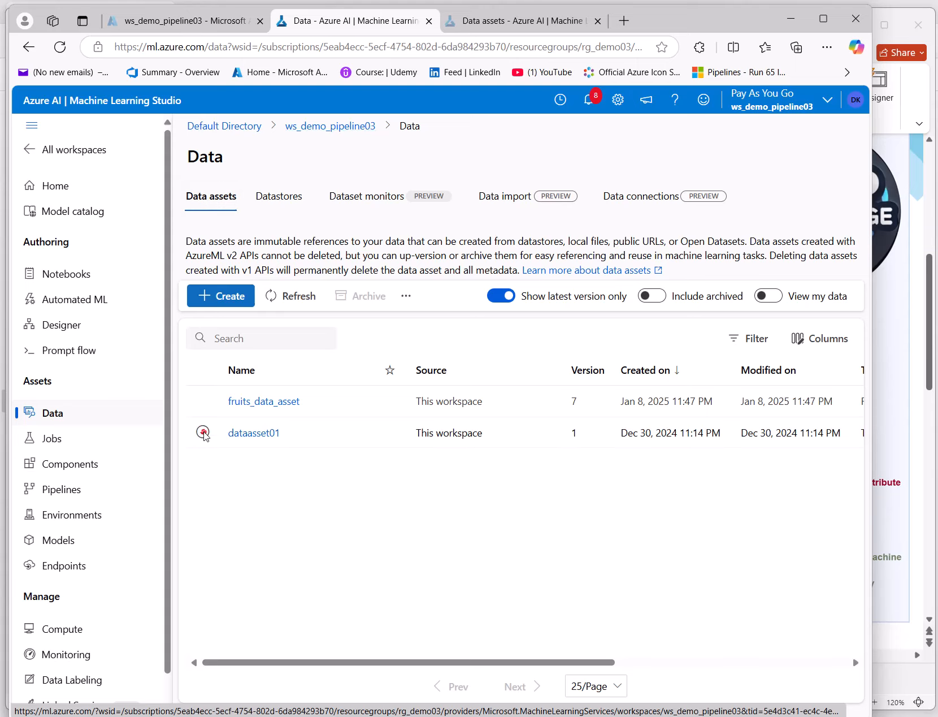
left_click(382, 127)
mouse_move(383, 130)
left_mouse_down()
mouse_move(290, 130)
mouse_move(374, 131)
left_mouse_up()
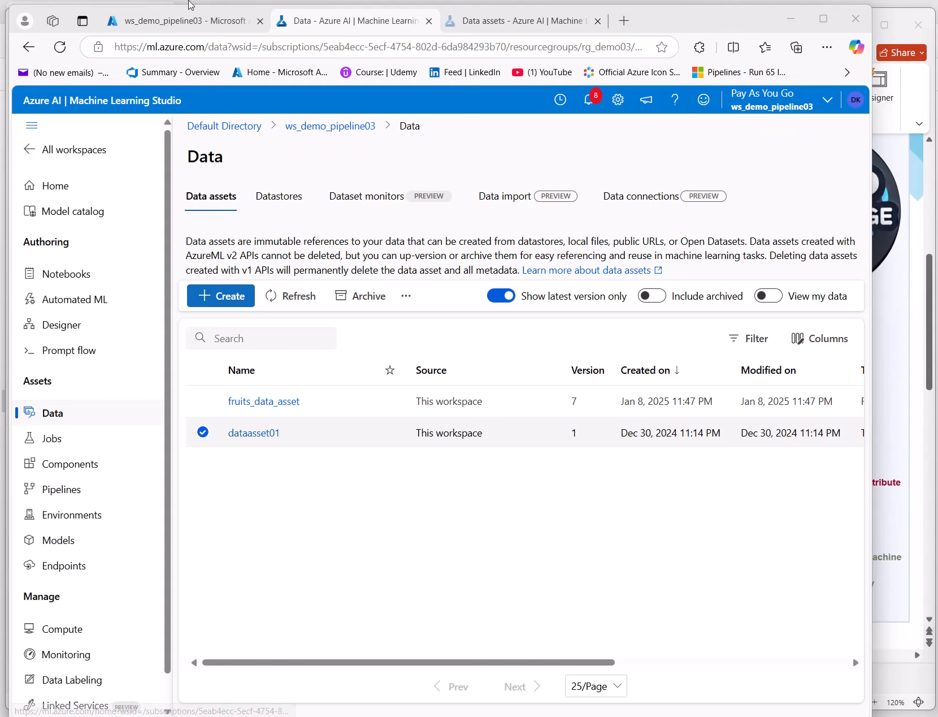
Open the Azure DevOps demo project in place of the Azure portal page, and switch to the PowerPoint components slide
left_click(187, 21)
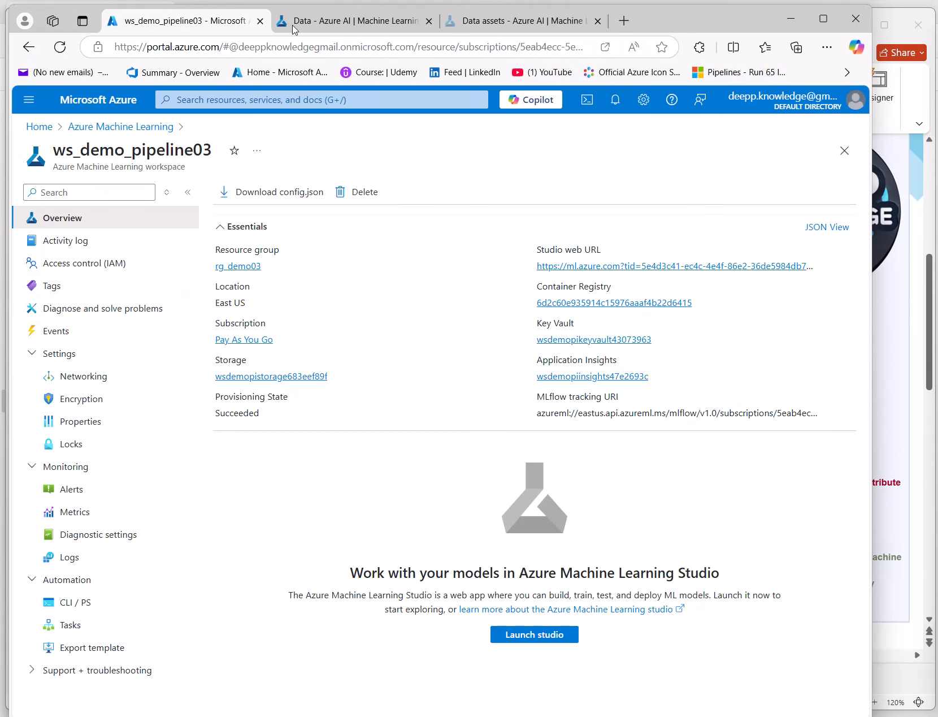
left_click(316, 26)
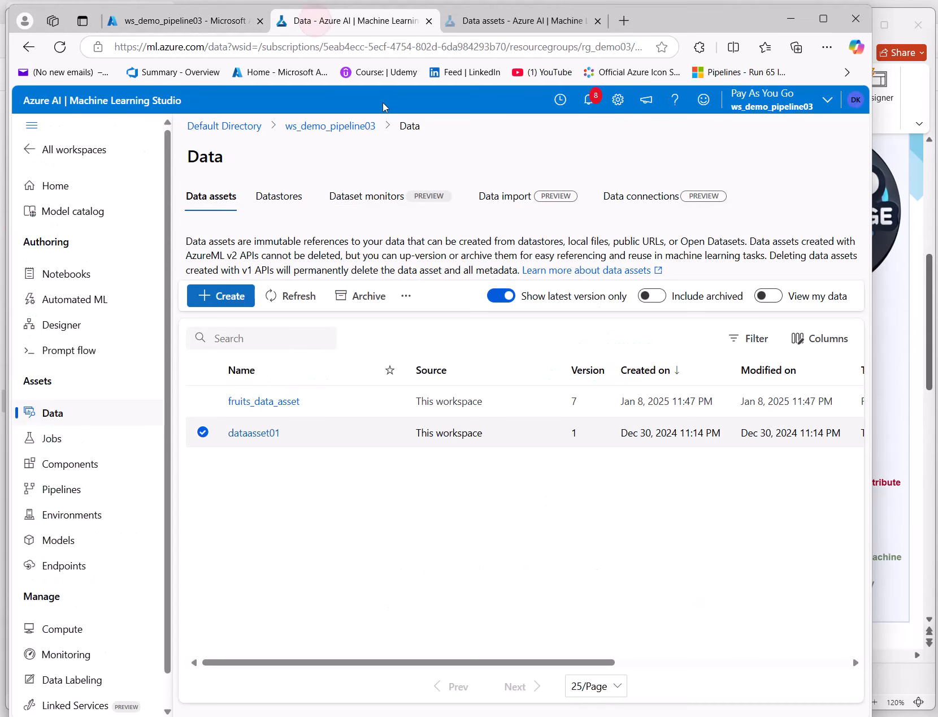
left_click(183, 26)
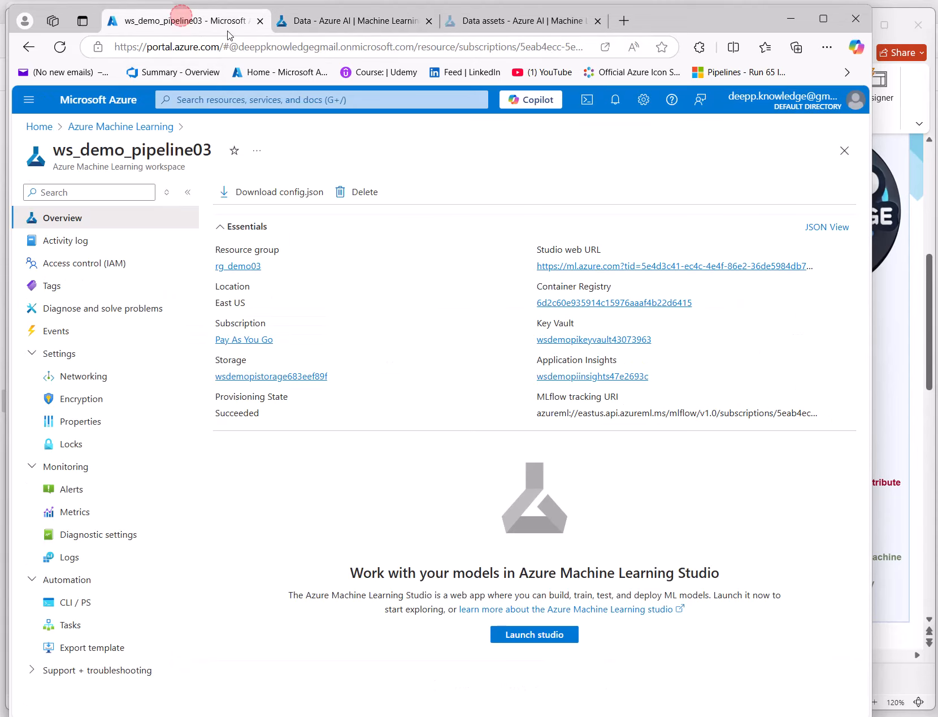
left_click(160, 76)
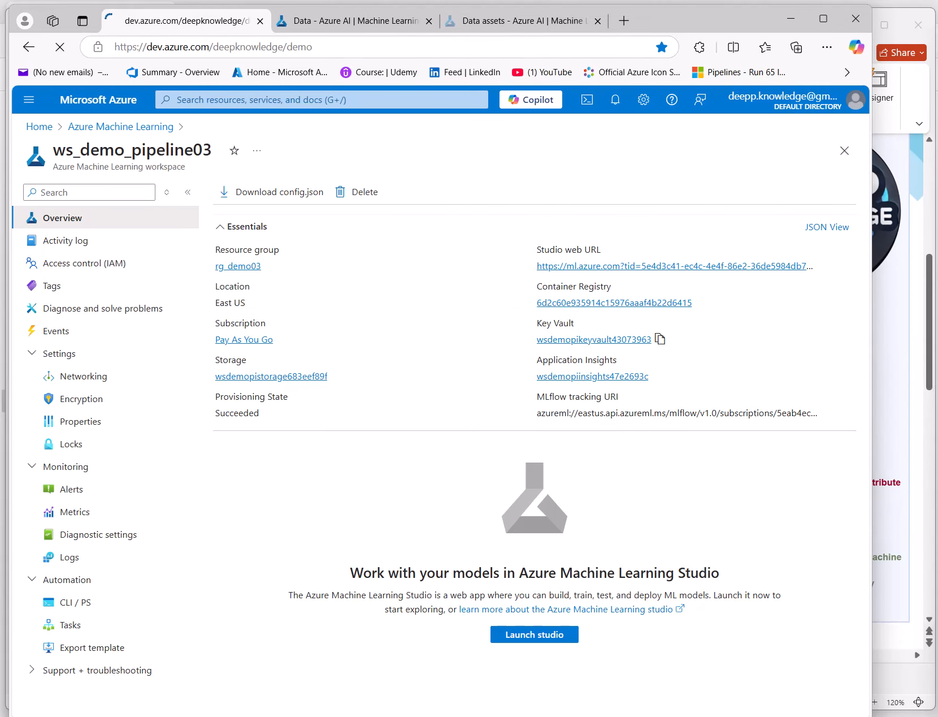
left_click(896, 713)
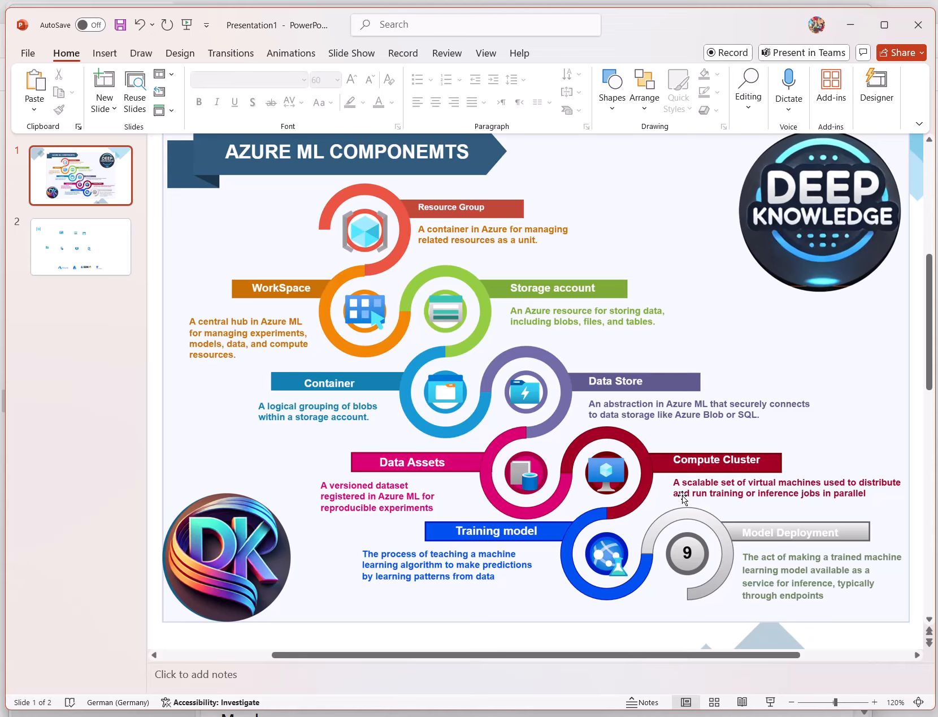